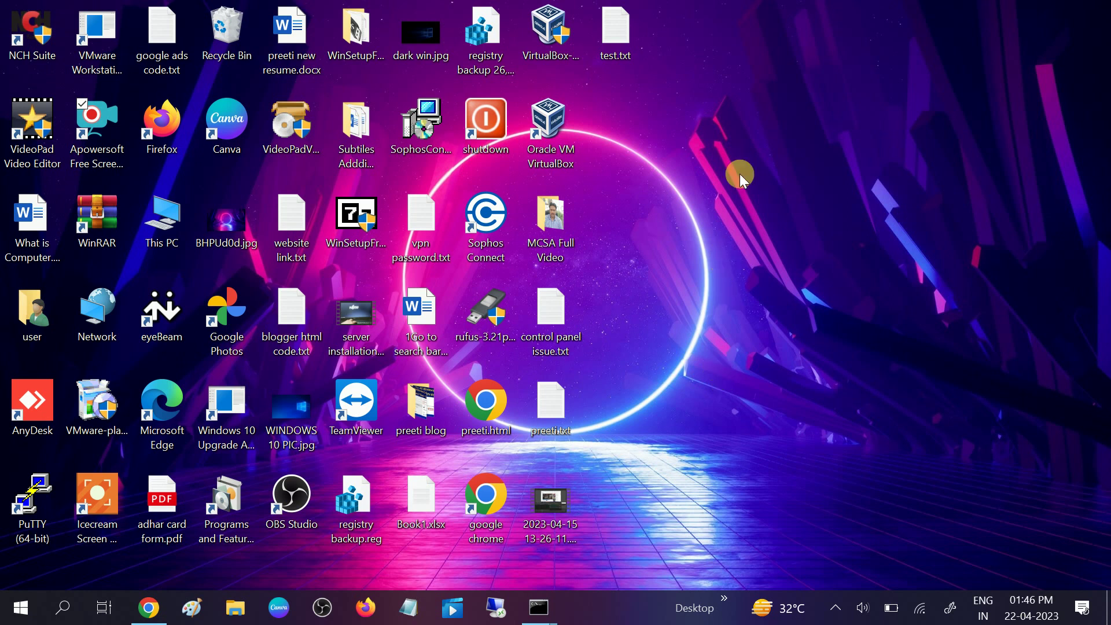
# From the desktop menu's Display settings, nudge the built-in display brightness slider slightly higher.
pyautogui.rightClick(769, 131)
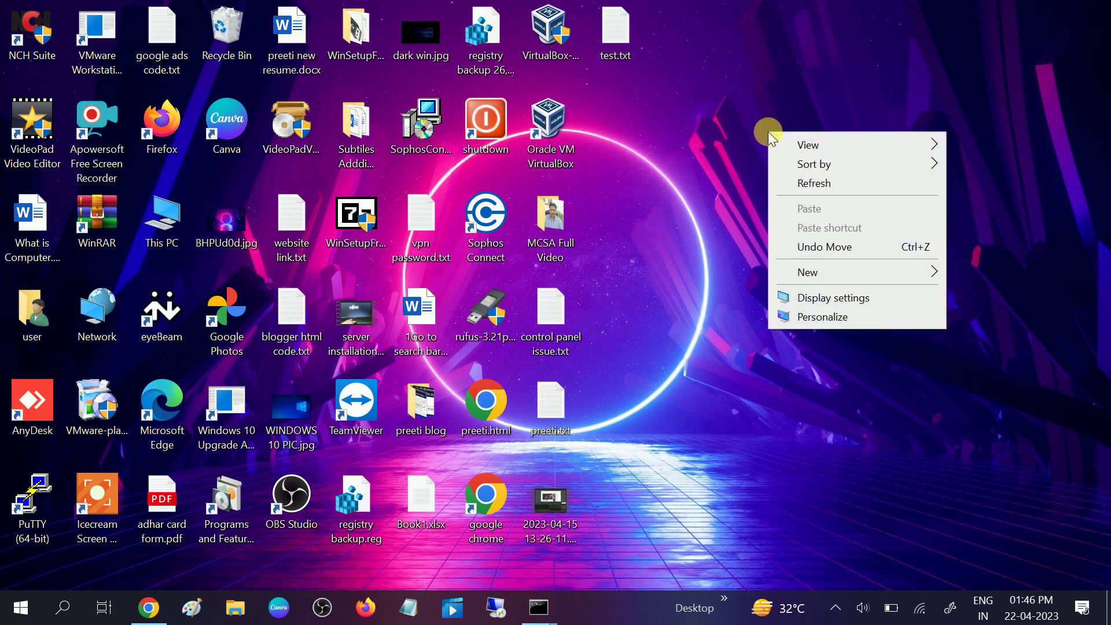
pyautogui.click(826, 300)
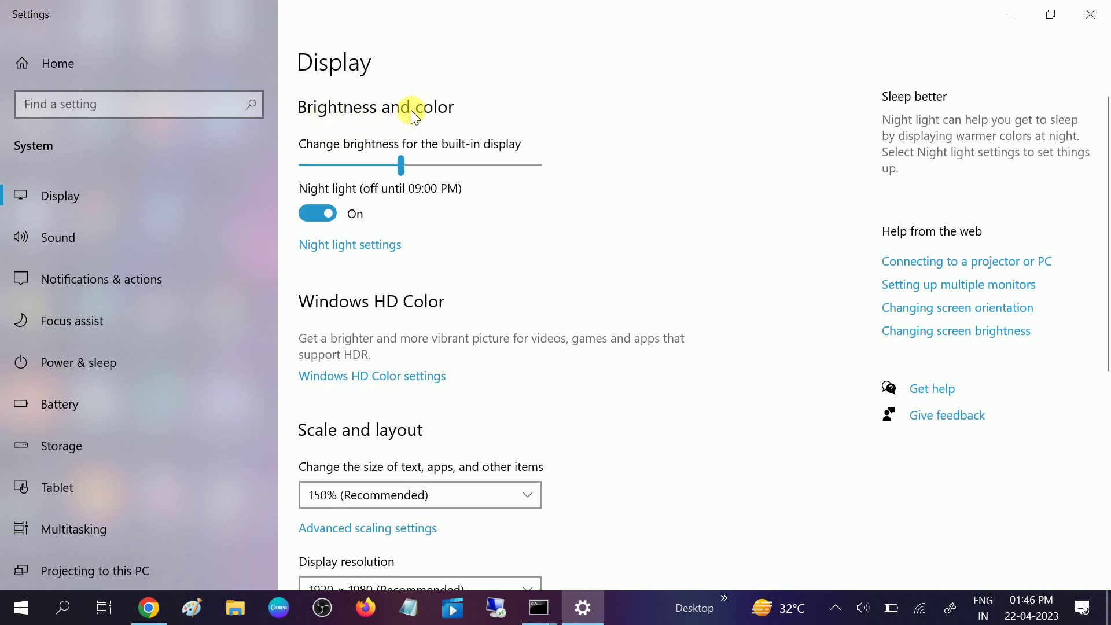
pyautogui.moveTo(402, 165)
pyautogui.mouseDown()
pyautogui.moveTo(537, 173)
pyautogui.moveTo(406, 167)
pyautogui.mouseUp()
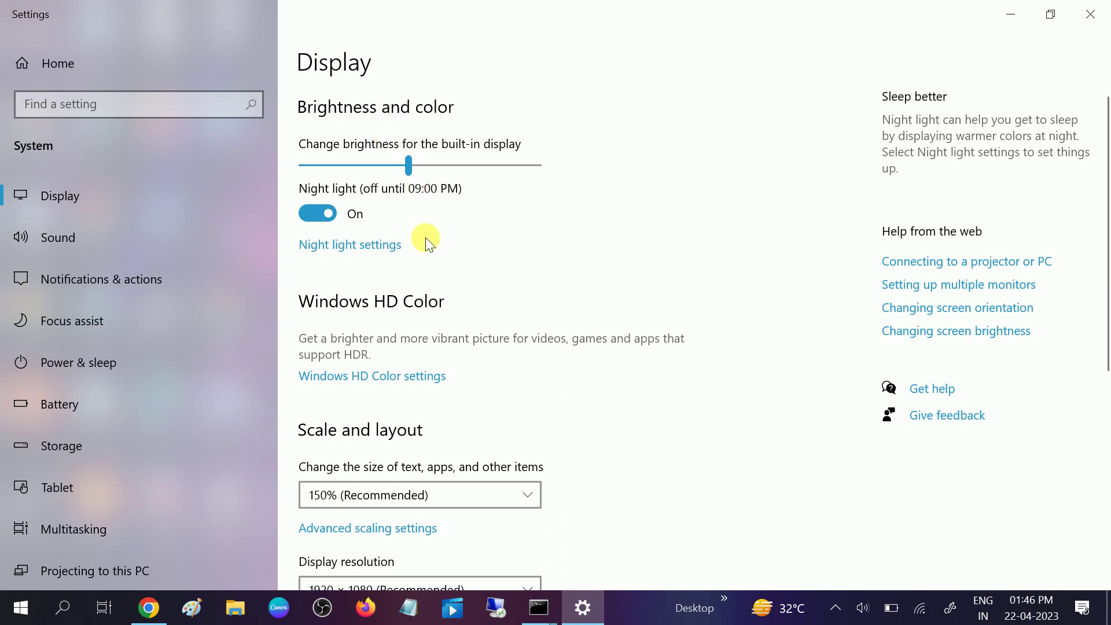
pyautogui.scroll(-2, 443, 206)
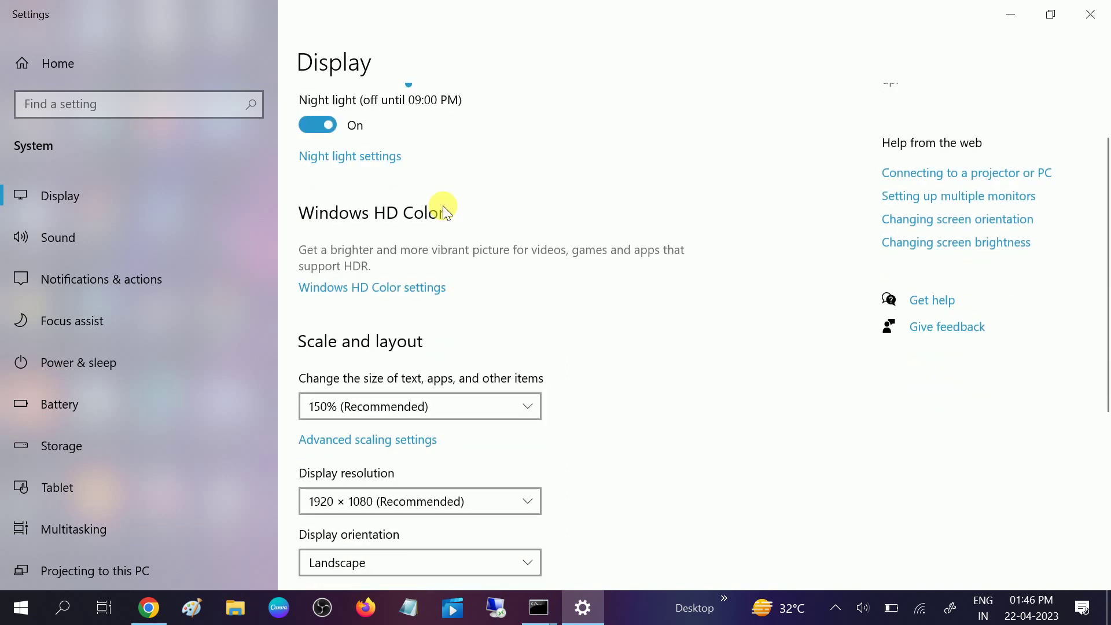
pyautogui.scroll(-3, 443, 206)
pyautogui.scroll(-2, 442, 206)
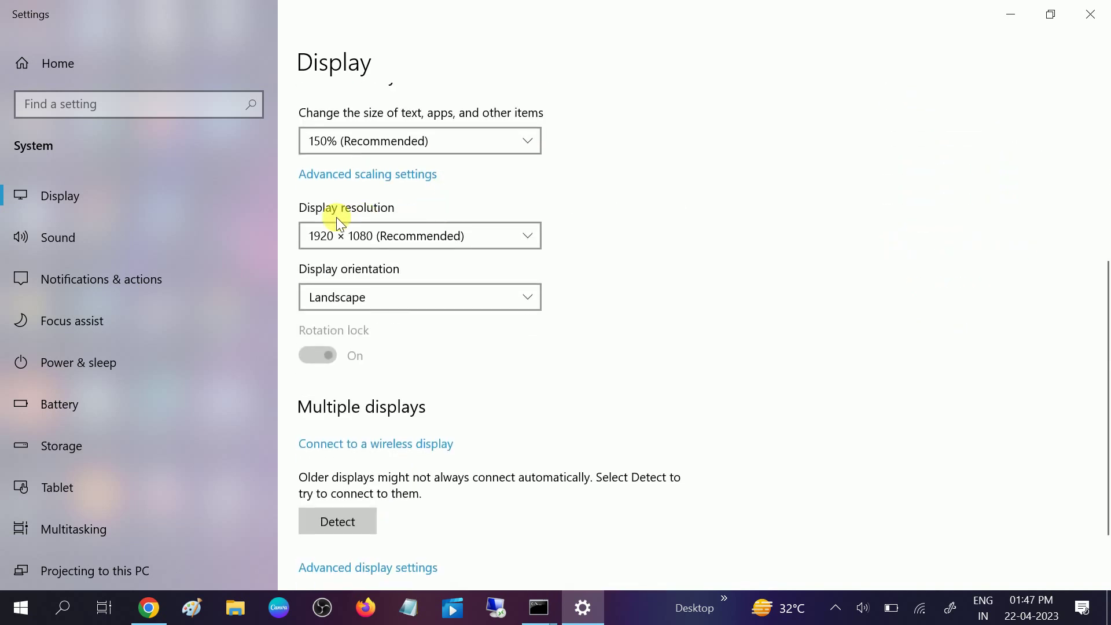
pyautogui.click(439, 235)
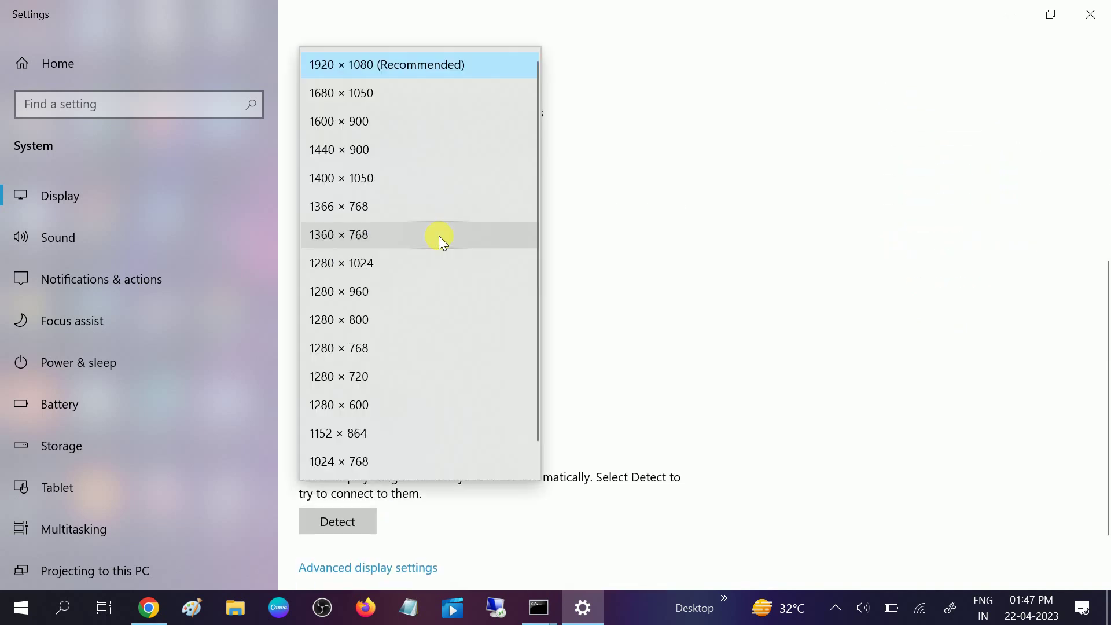
pyautogui.click(370, 70)
pyautogui.scroll(3, 454, 276)
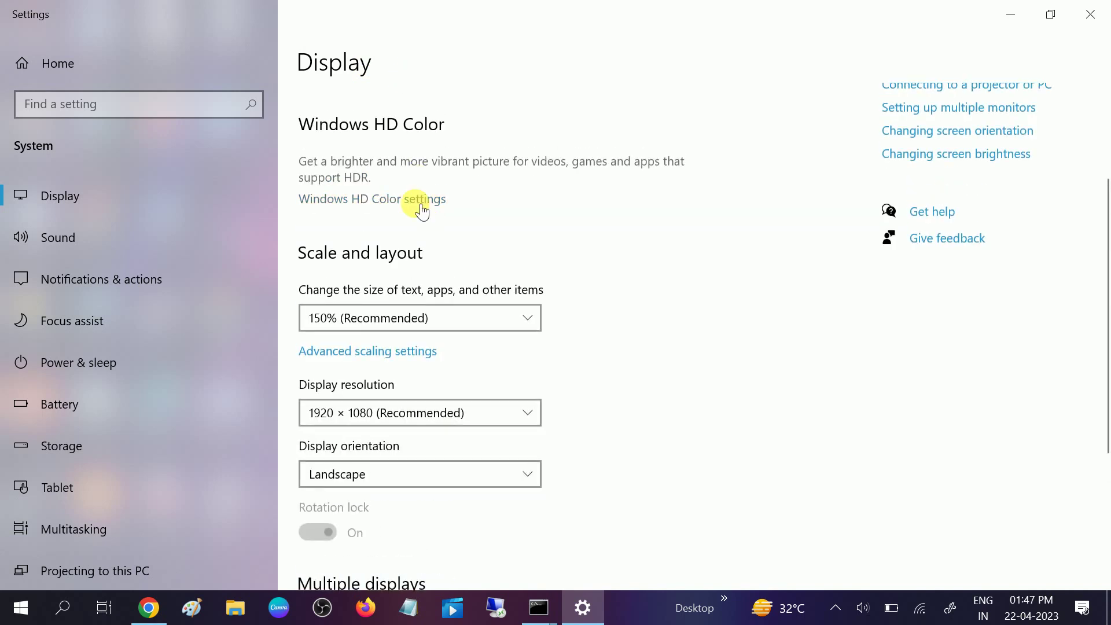
pyautogui.scroll(-3, 421, 213)
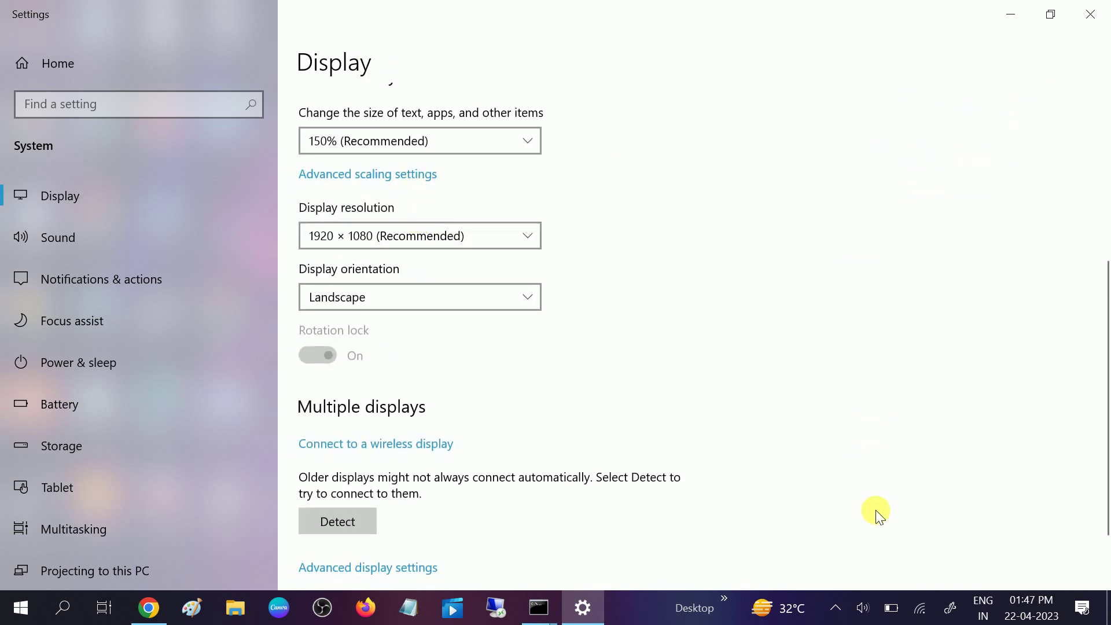
# Toggle Battery saver on and back off from the battery tray, then close Display settings.
pyautogui.click(892, 609)
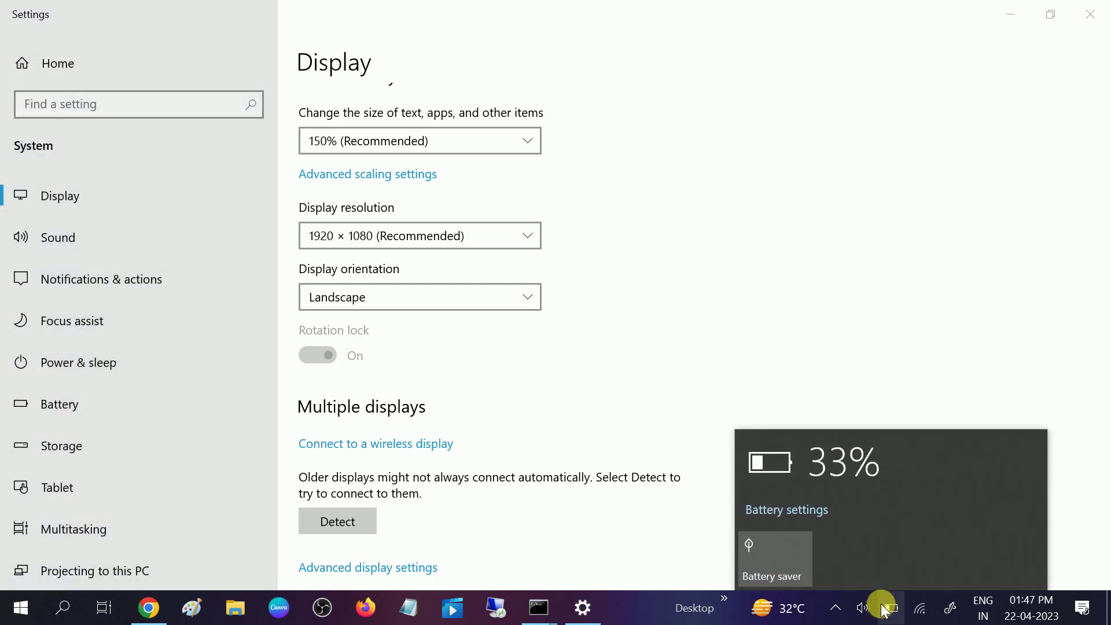
pyautogui.click(779, 566)
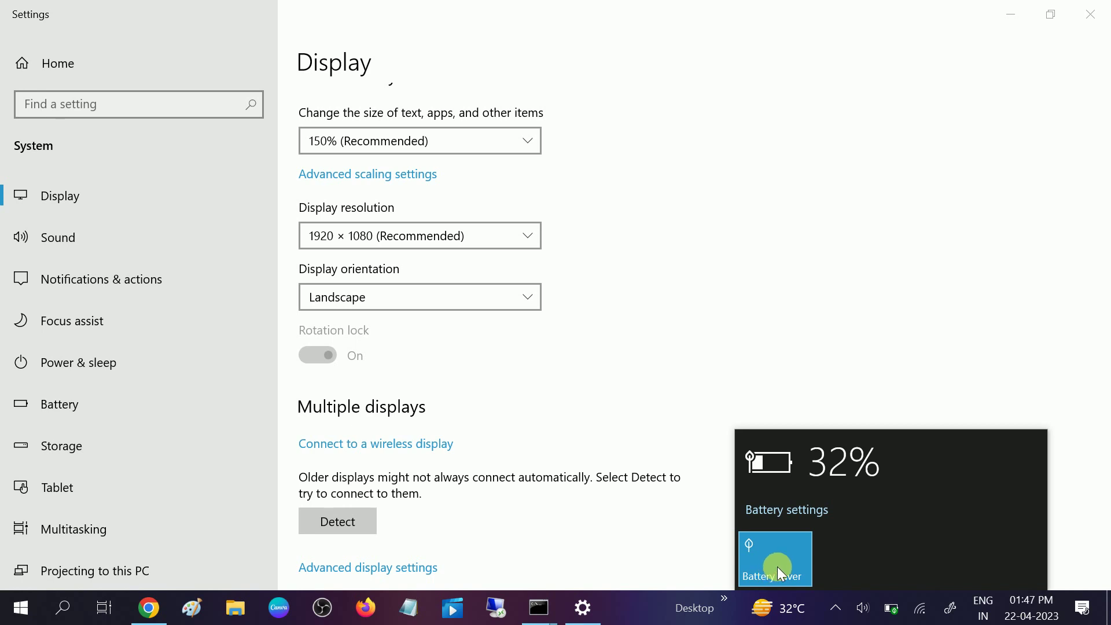
pyautogui.click(776, 566)
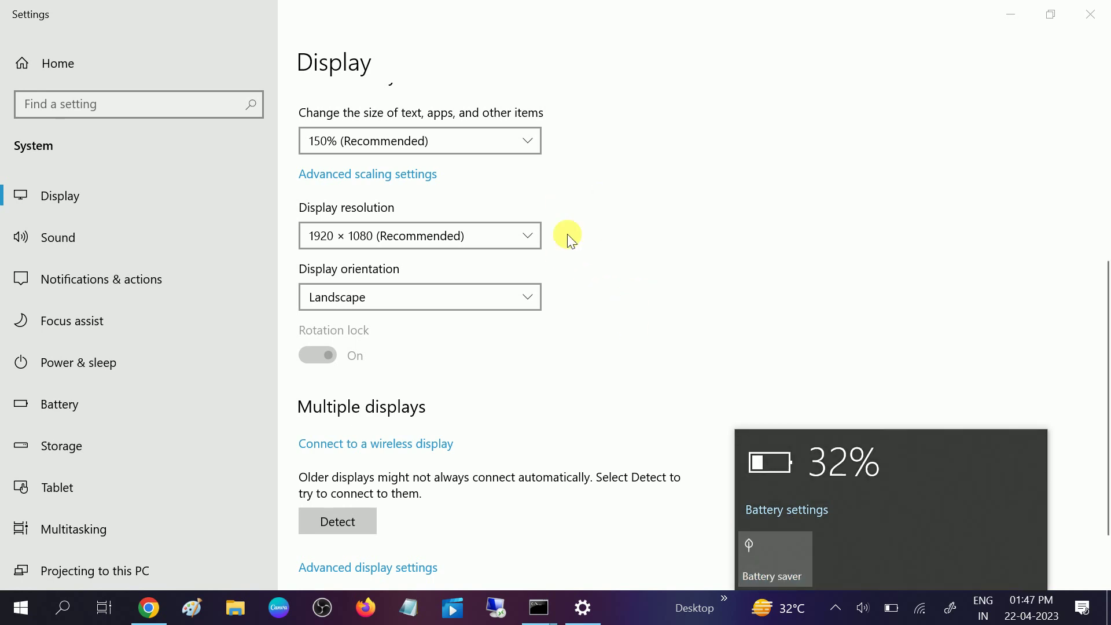
pyautogui.click(1087, 17)
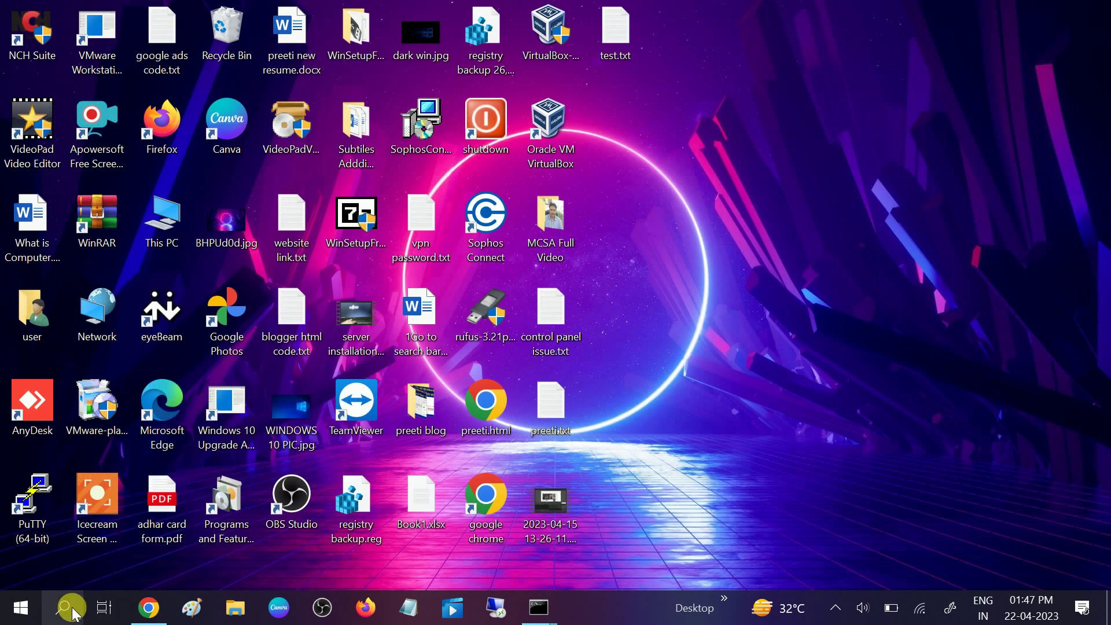
# Auto-search for an Intel(R) HD Graphics 620 driver update in Device Manager; best driver already installed.
pyautogui.click(74, 613)
pyautogui.write('devi')
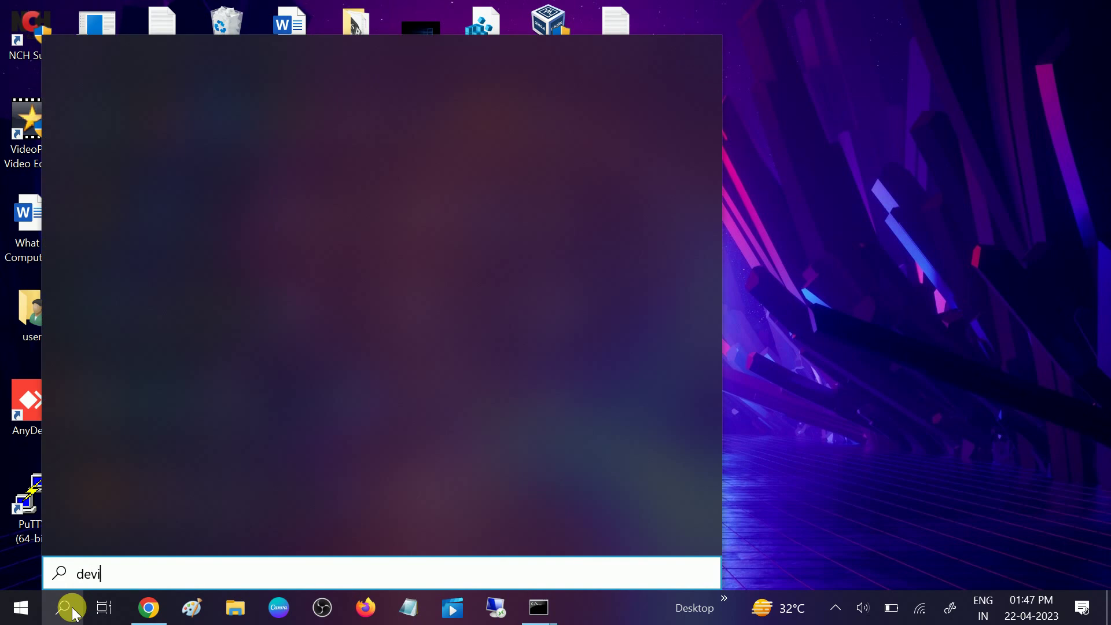
pyautogui.write('c')
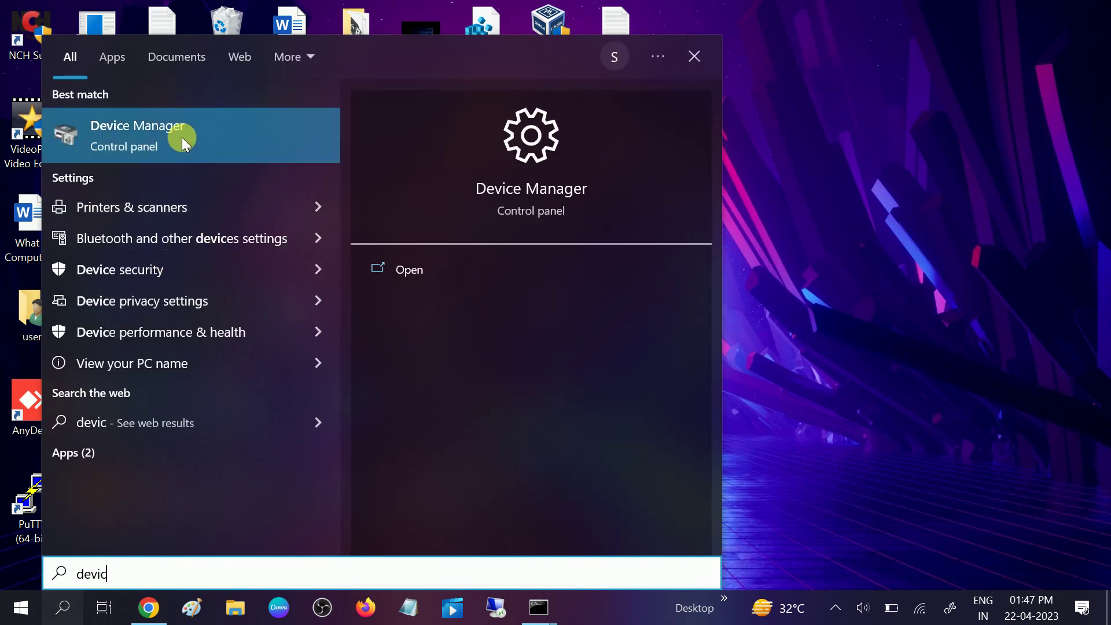
pyautogui.click(182, 134)
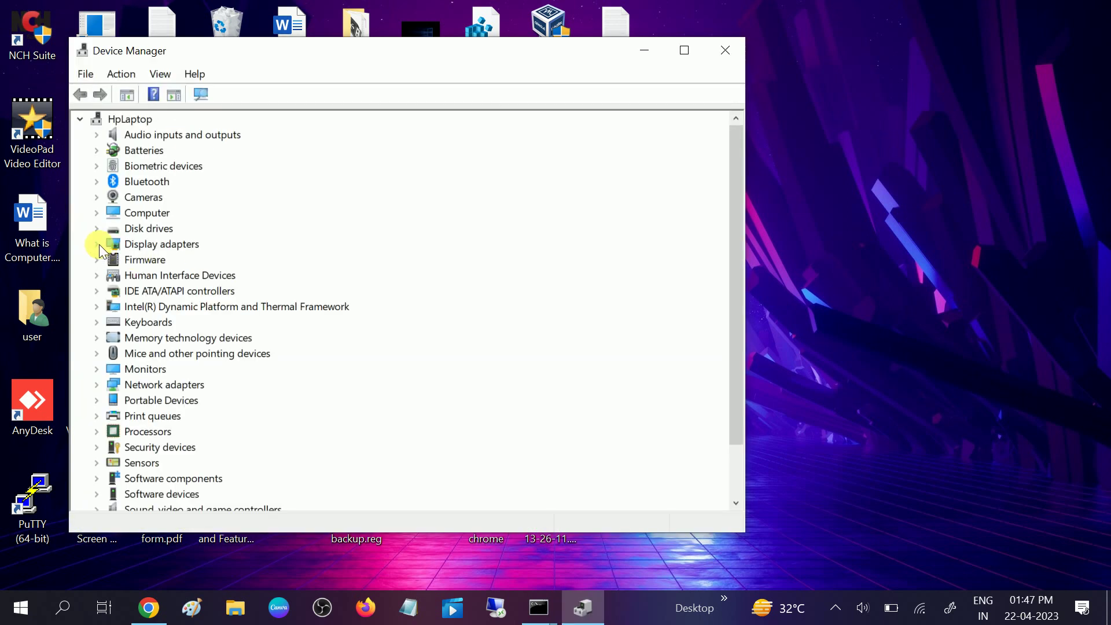
pyautogui.click(97, 245)
pyautogui.rightClick(169, 258)
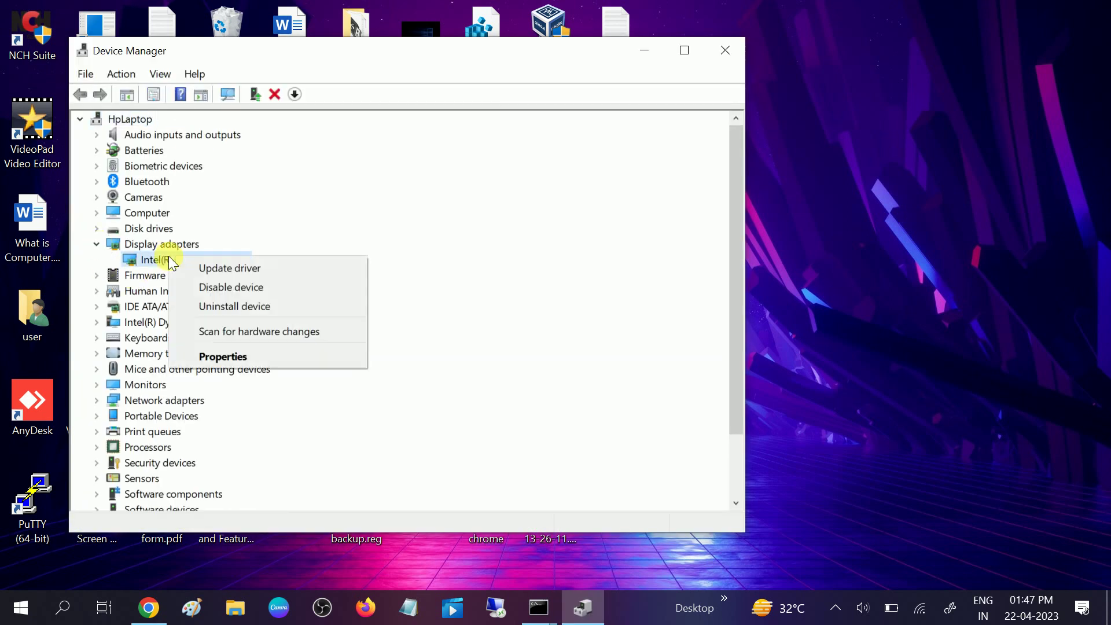
pyautogui.click(220, 267)
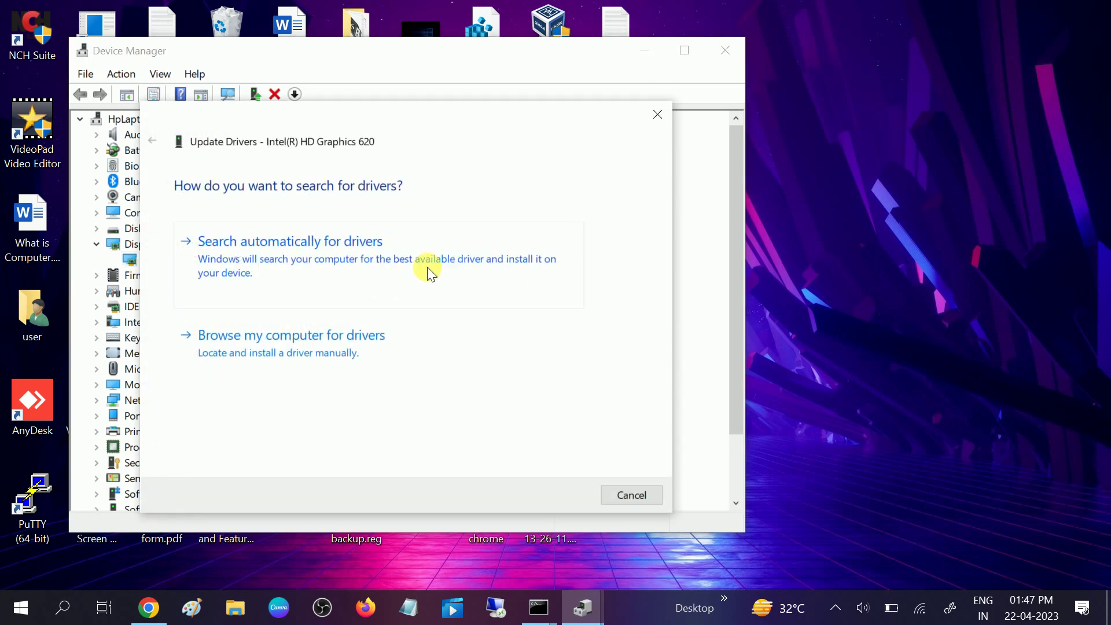
pyautogui.click(428, 269)
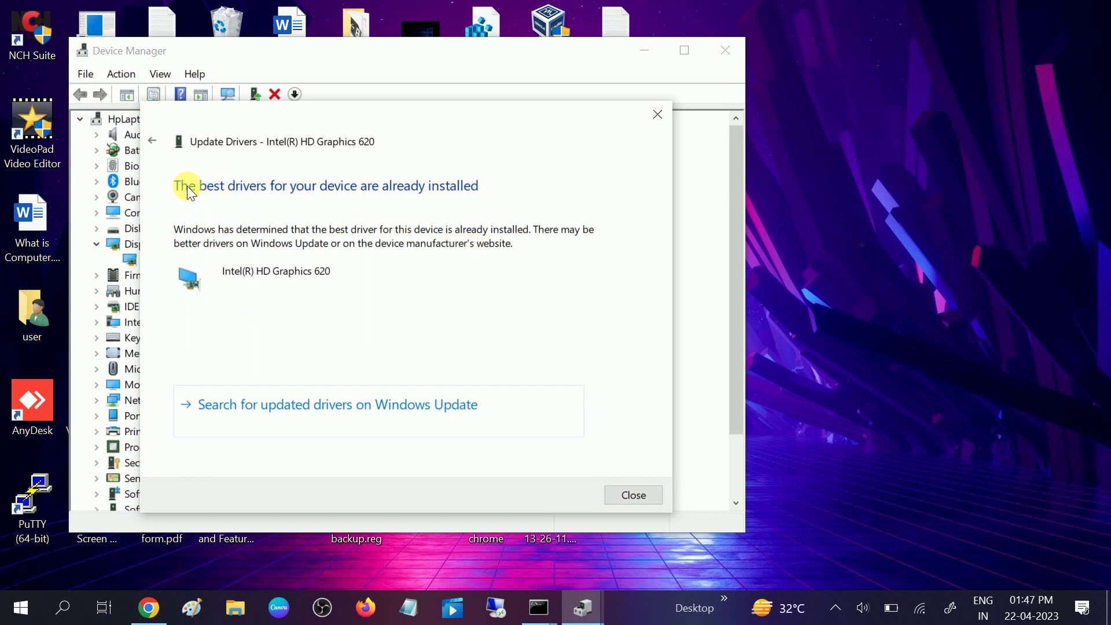
pyautogui.click(630, 495)
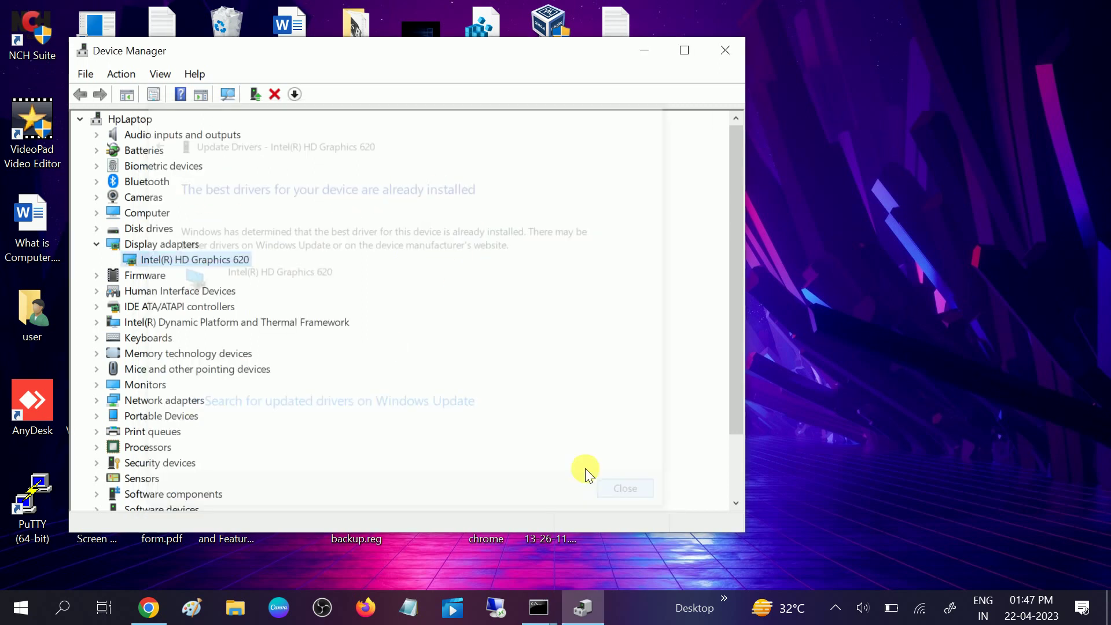
# Close Device Manager and open Control Panel with View by kept at Large icons.
pyautogui.click(738, 47)
pyautogui.click(58, 614)
pyautogui.write('control')
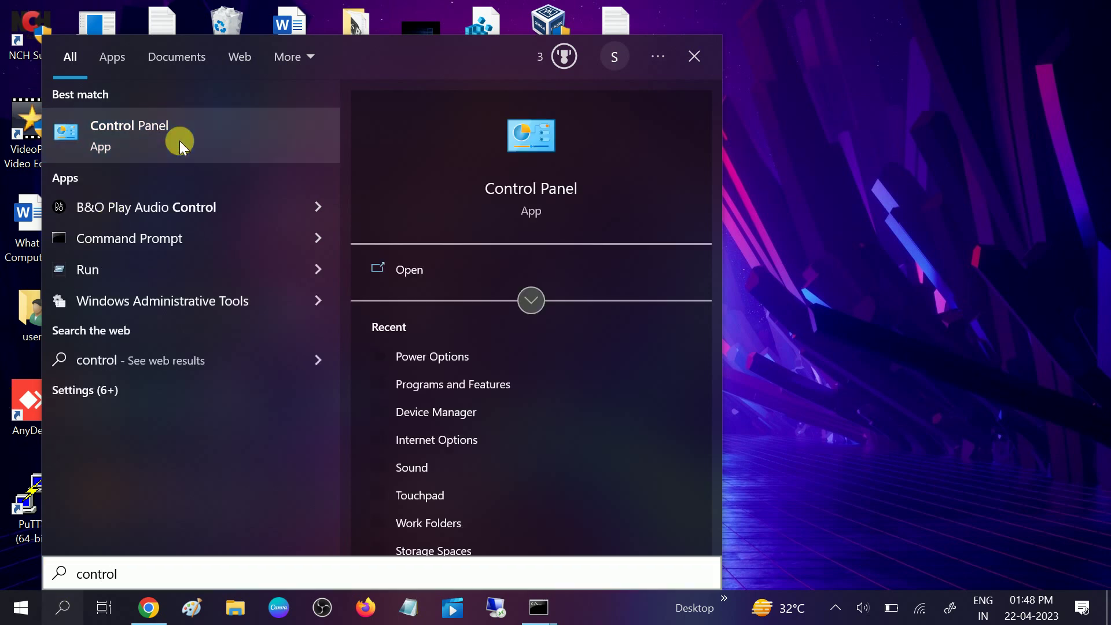
pyautogui.click(180, 141)
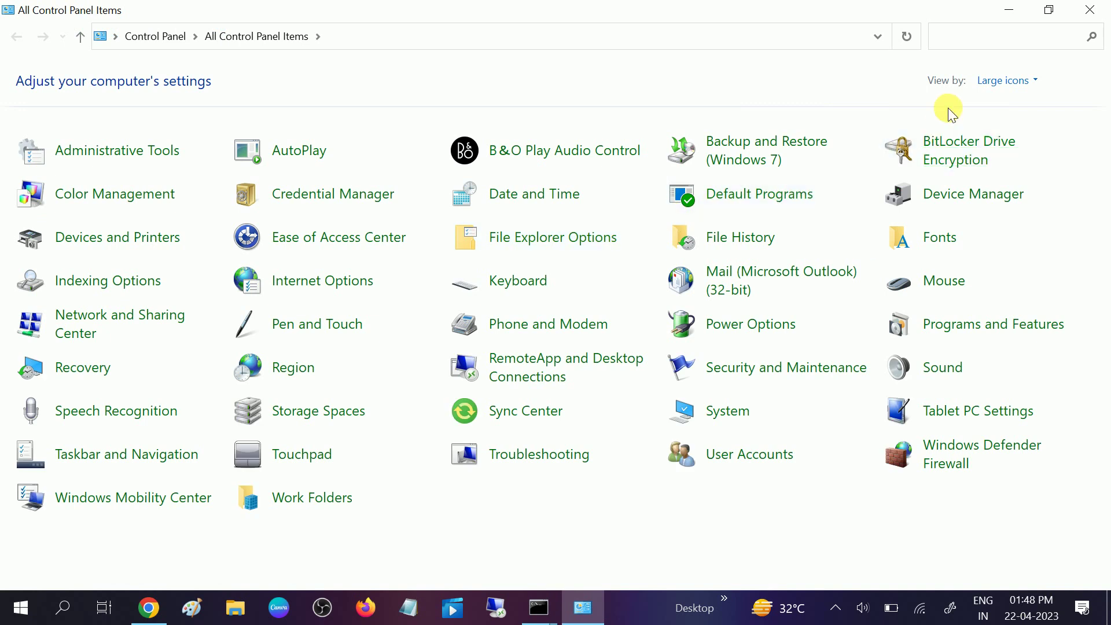
pyautogui.click(992, 82)
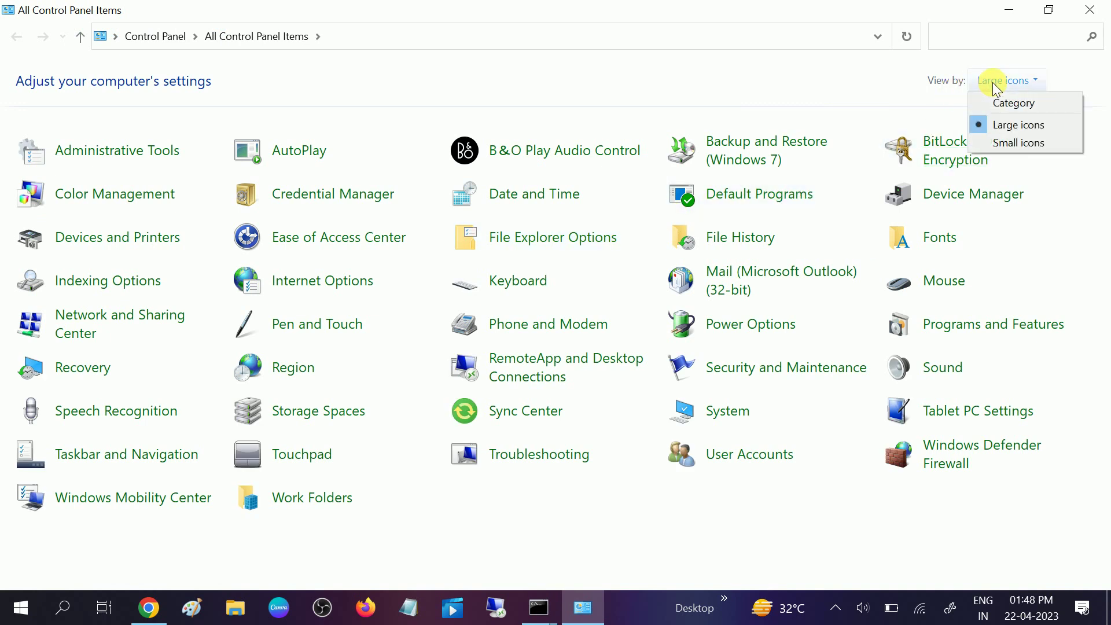
pyautogui.click(1007, 126)
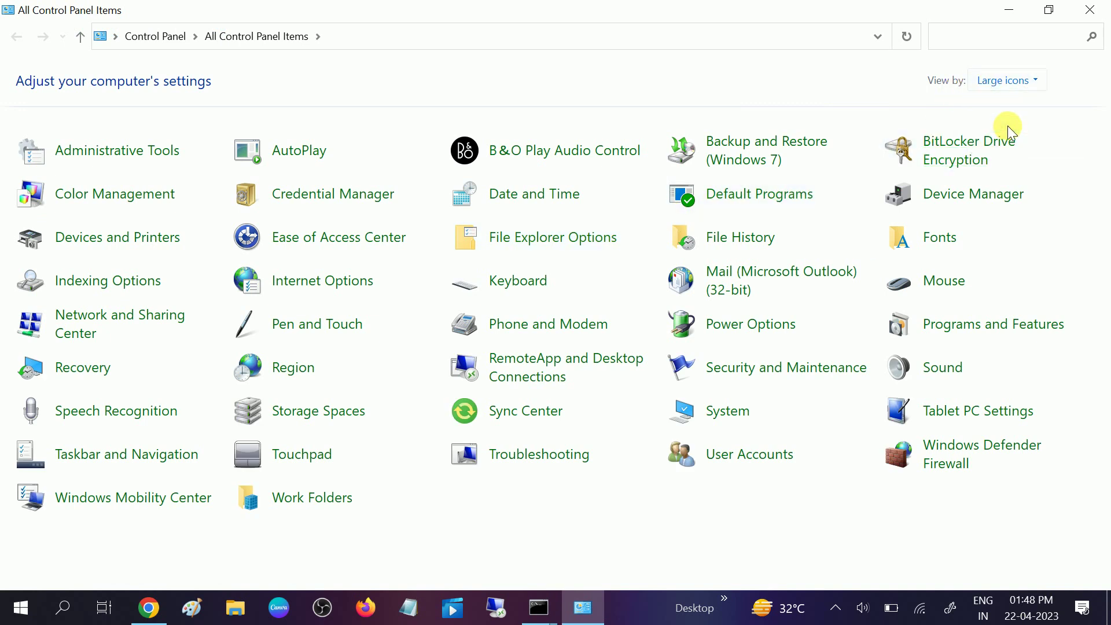
# Open the Balanced plan's advanced power settings from Power Options.
pyautogui.click(751, 330)
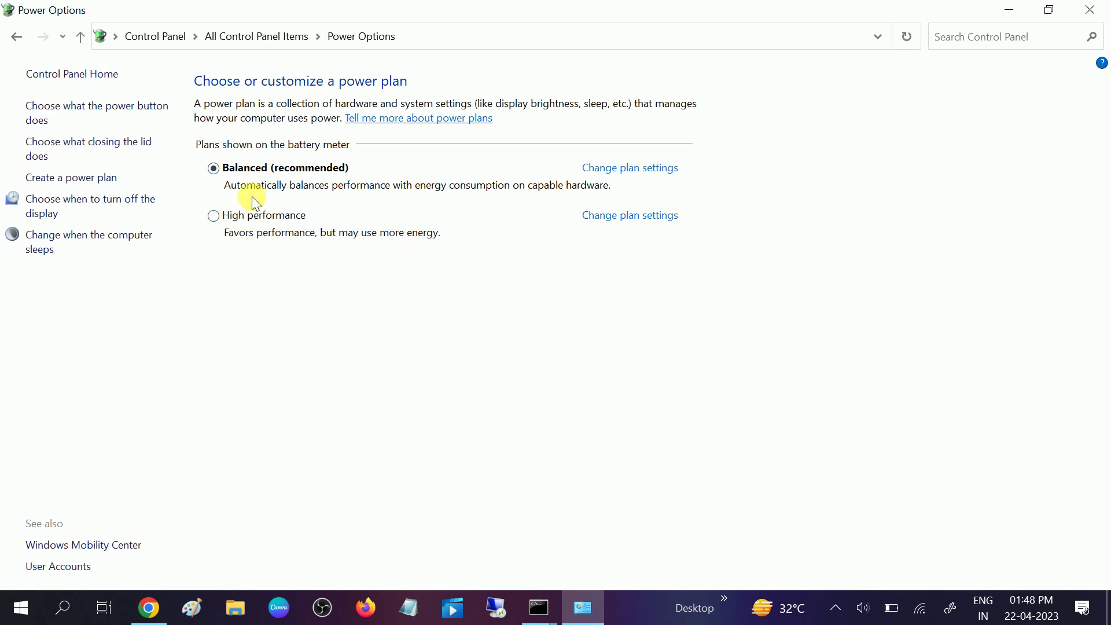
pyautogui.click(630, 171)
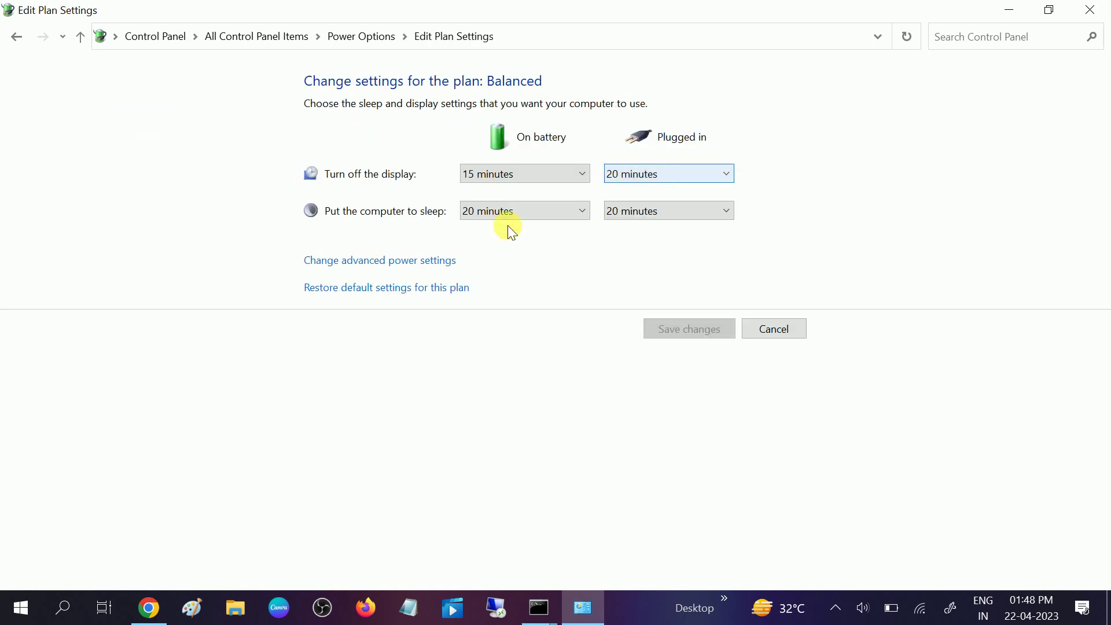
pyautogui.click(402, 262)
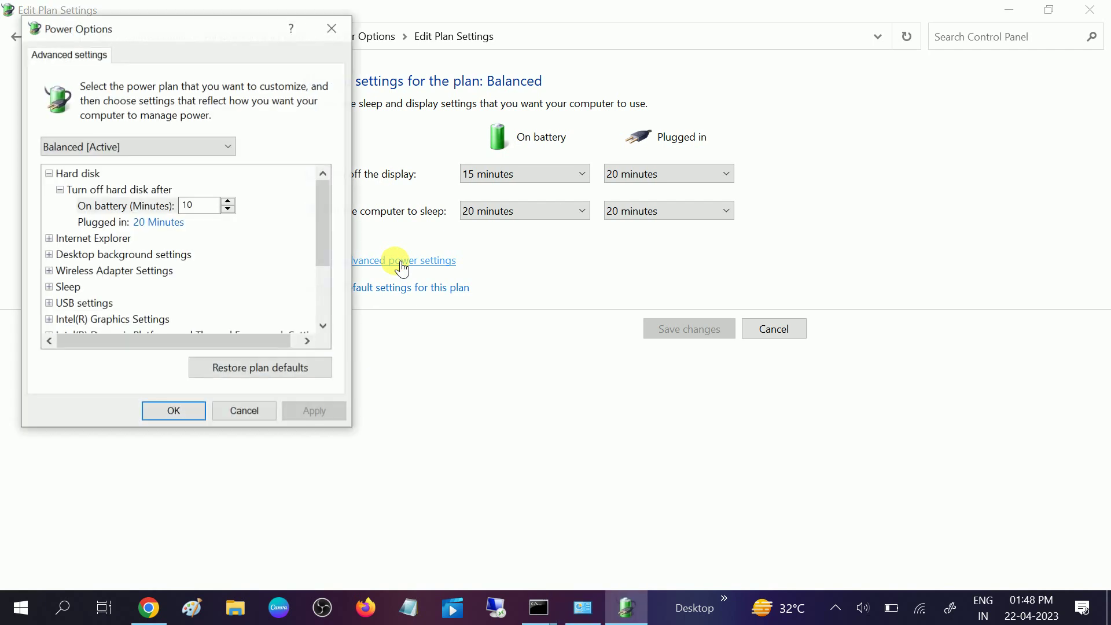
# Centre the dialog, collapse Hard disk, and expand Processor power management.
pyautogui.moveTo(192, 36); pyautogui.dragTo(427, 23)
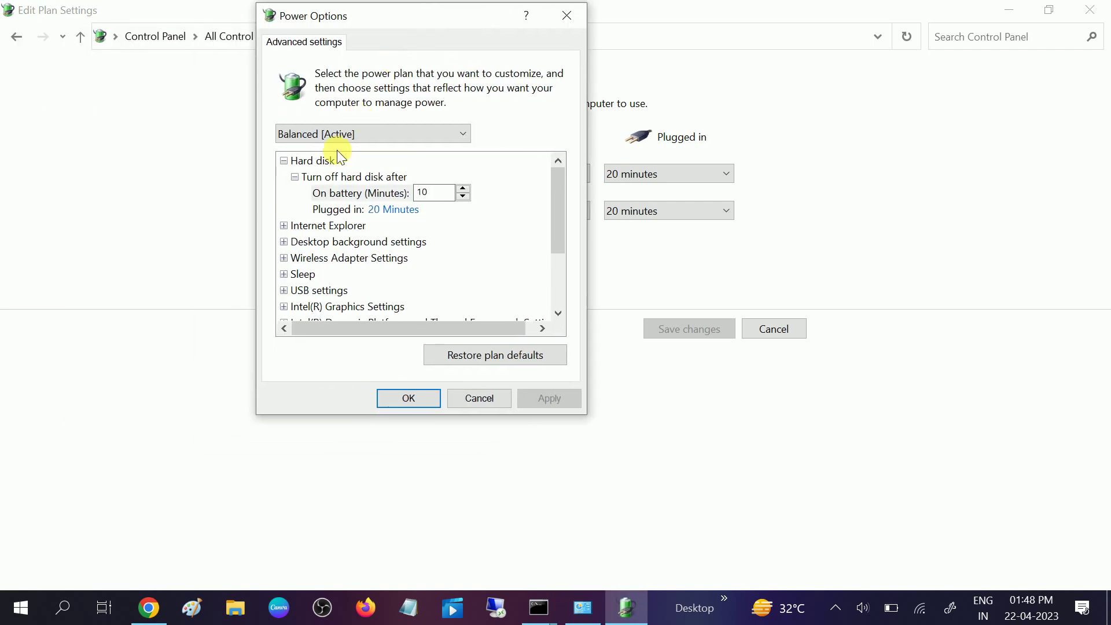
pyautogui.click(295, 177)
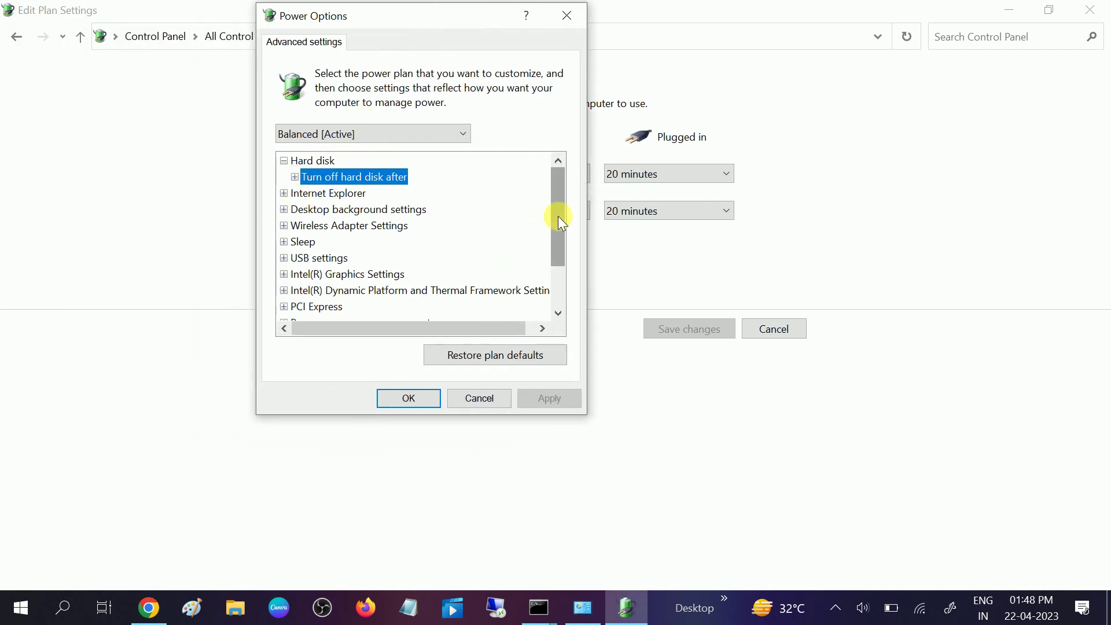
pyautogui.moveTo(558, 227); pyautogui.dragTo(561, 254)
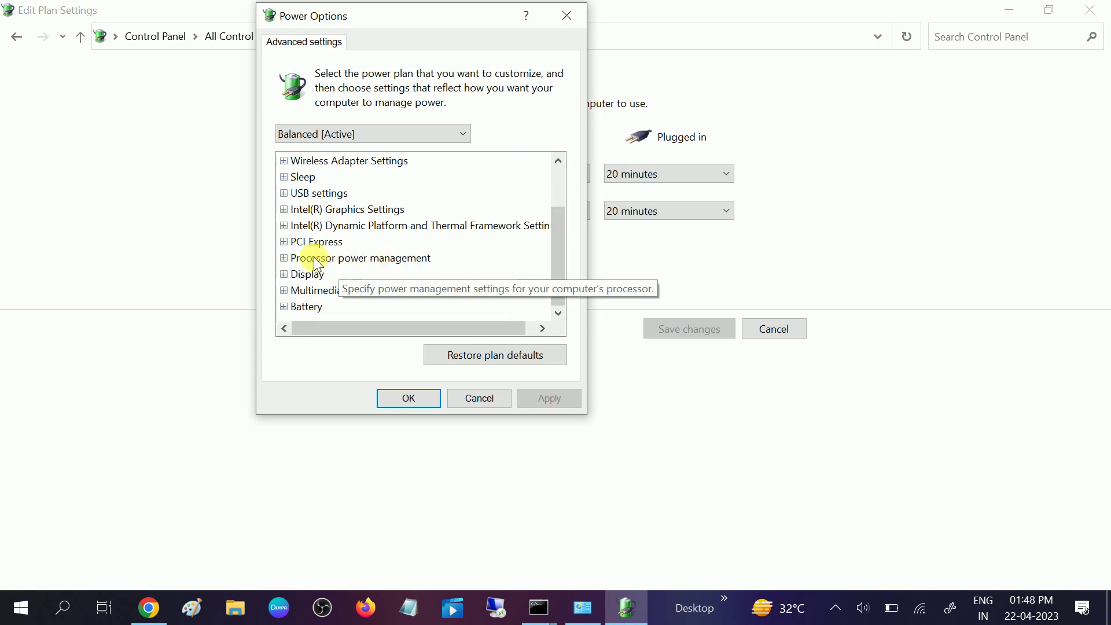
pyautogui.click(284, 258)
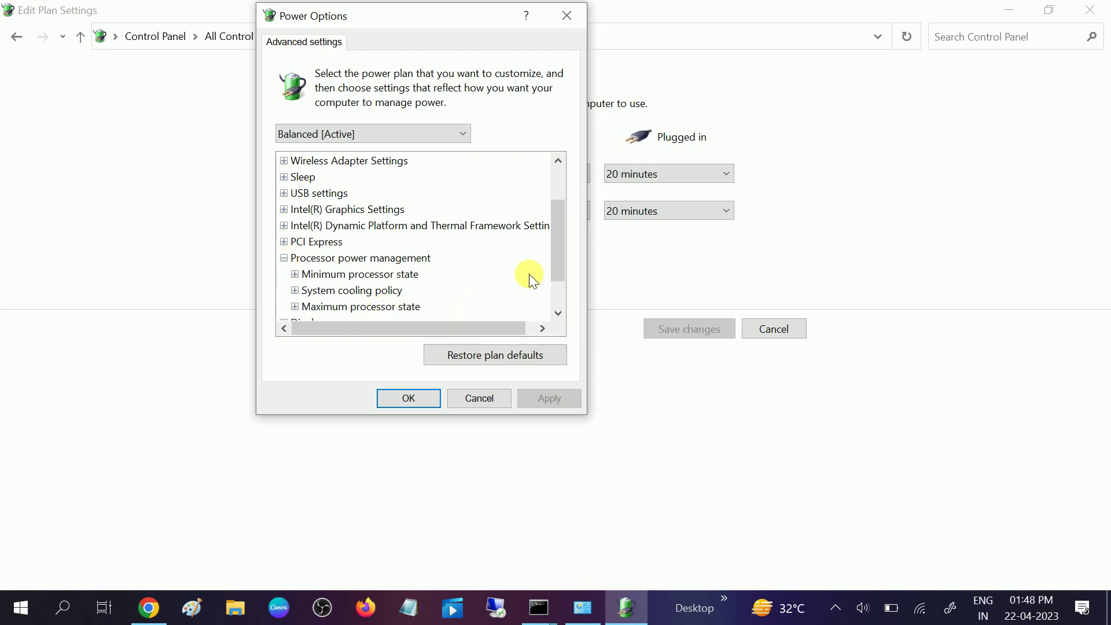
pyautogui.moveTo(558, 266); pyautogui.dragTo(558, 294)
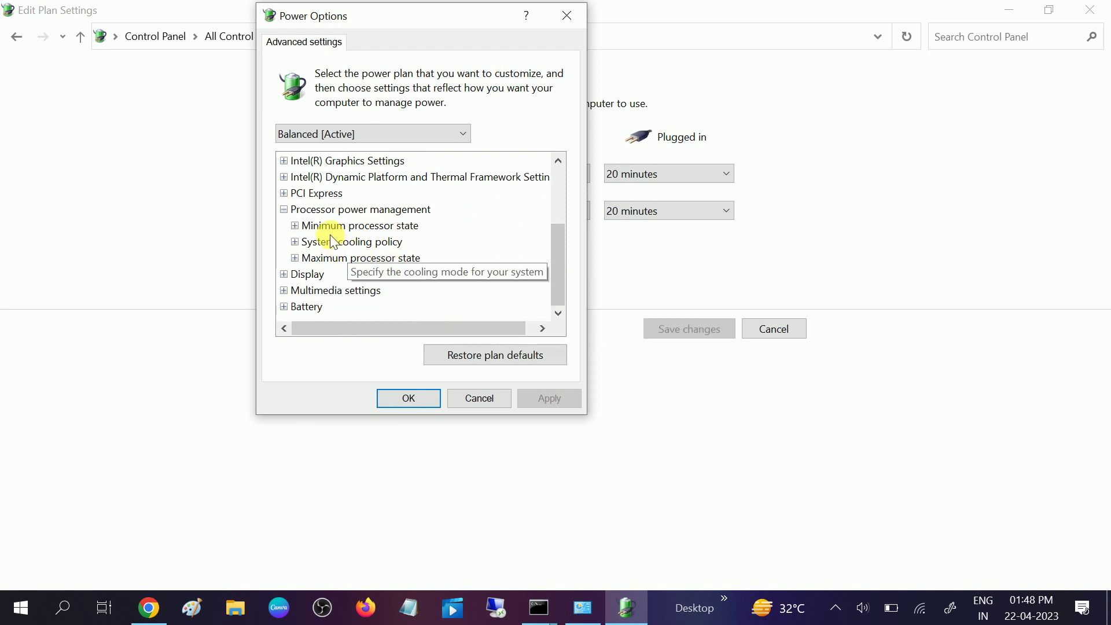
# Enter 30% for minimum processor state On battery and Plugged in, then apply.
pyautogui.click(295, 226)
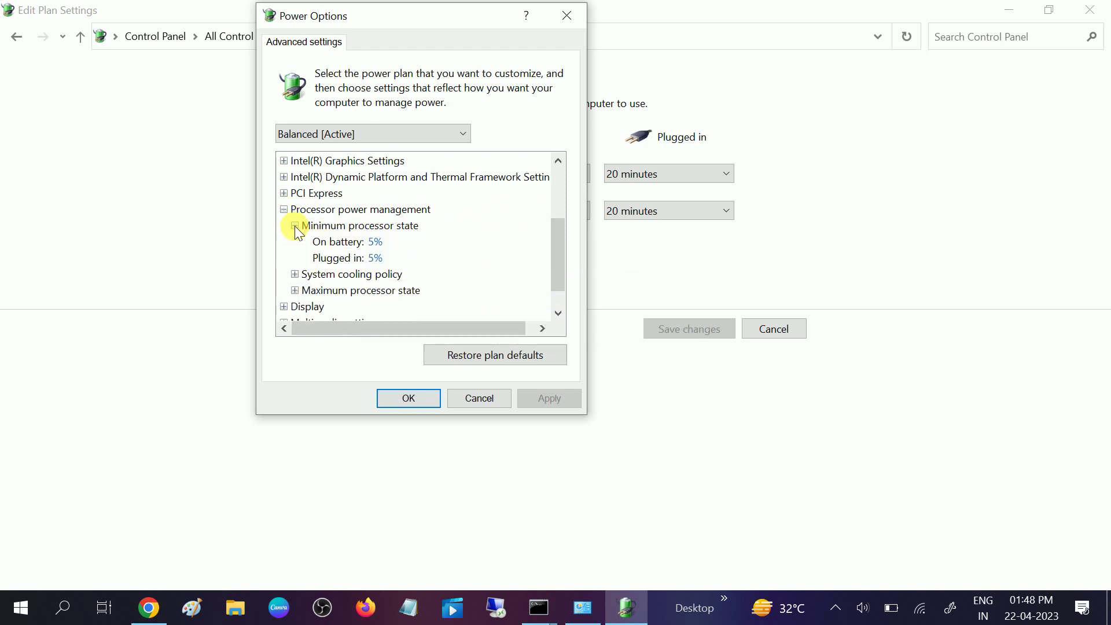
pyautogui.click(376, 246)
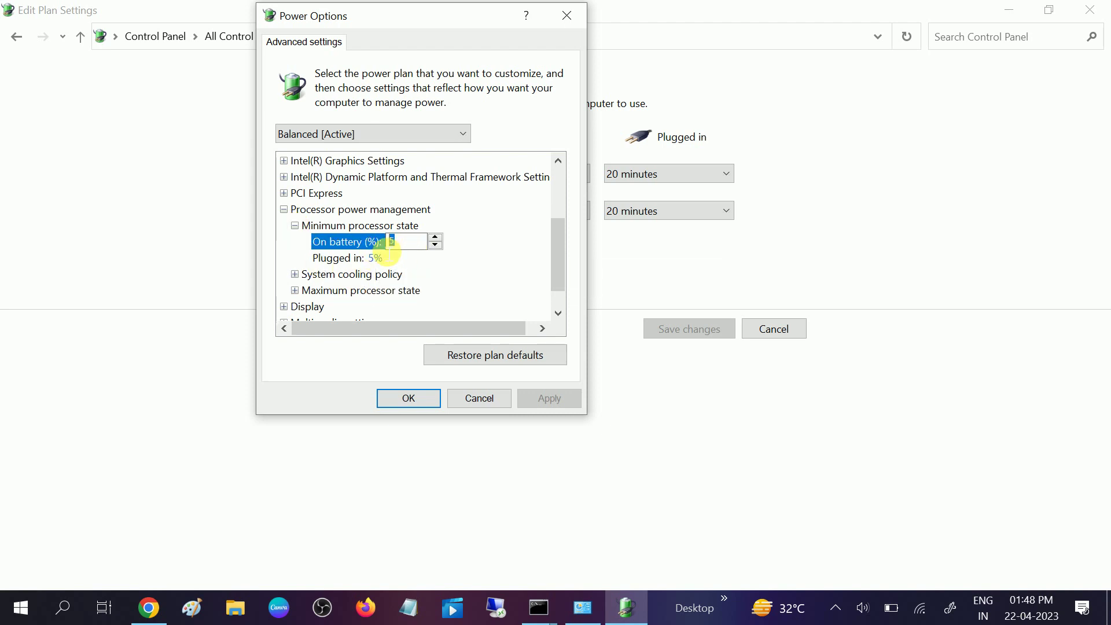
pyautogui.write('30')
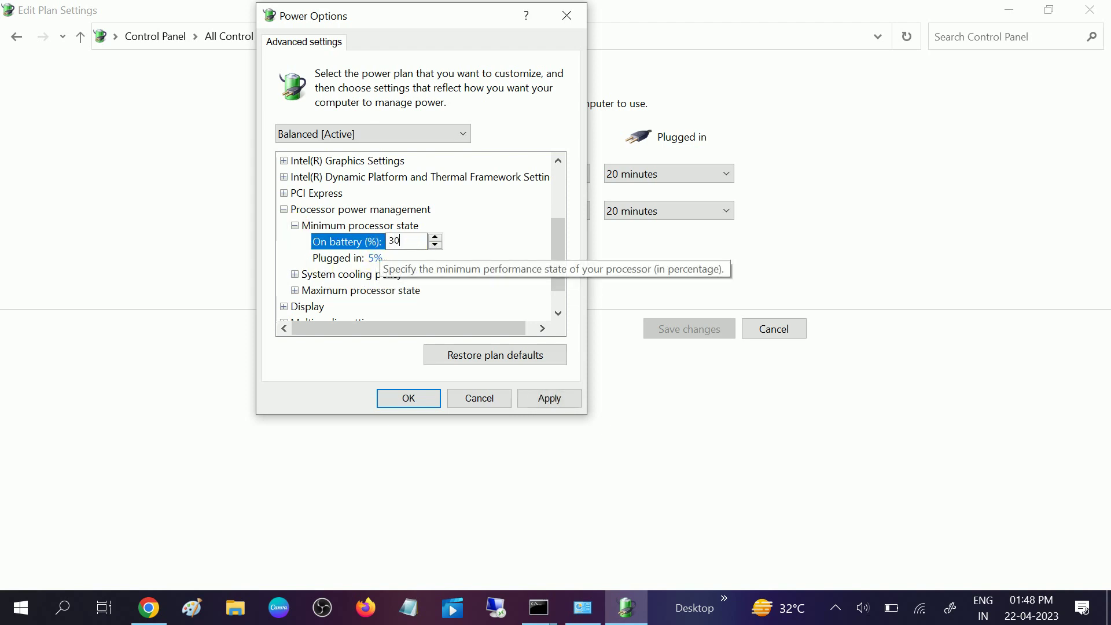
pyautogui.click(385, 258)
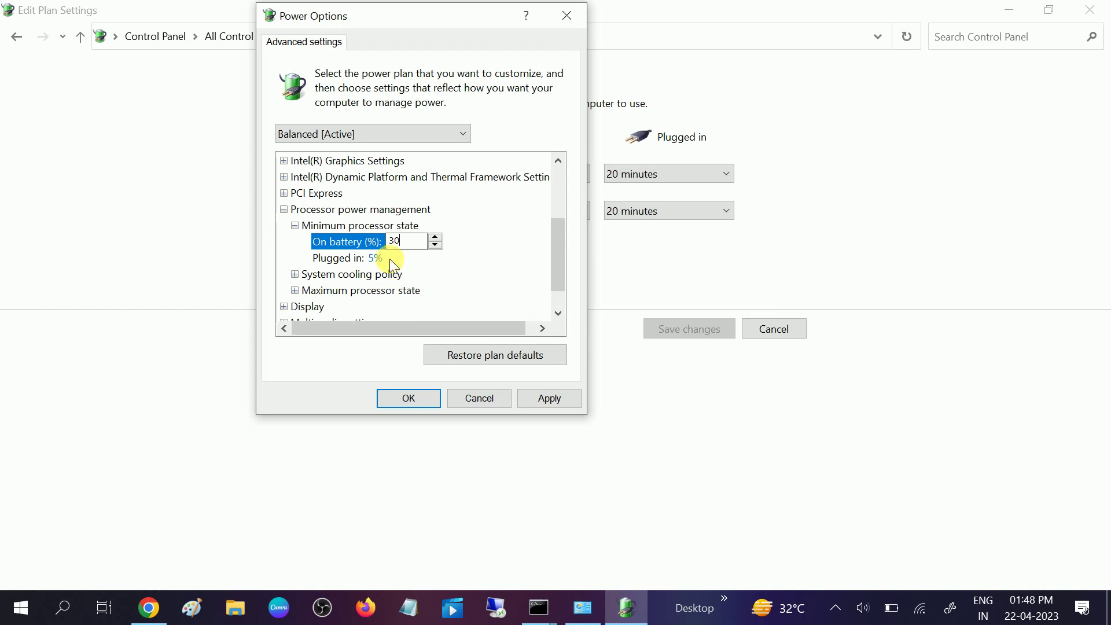
pyautogui.click(376, 262)
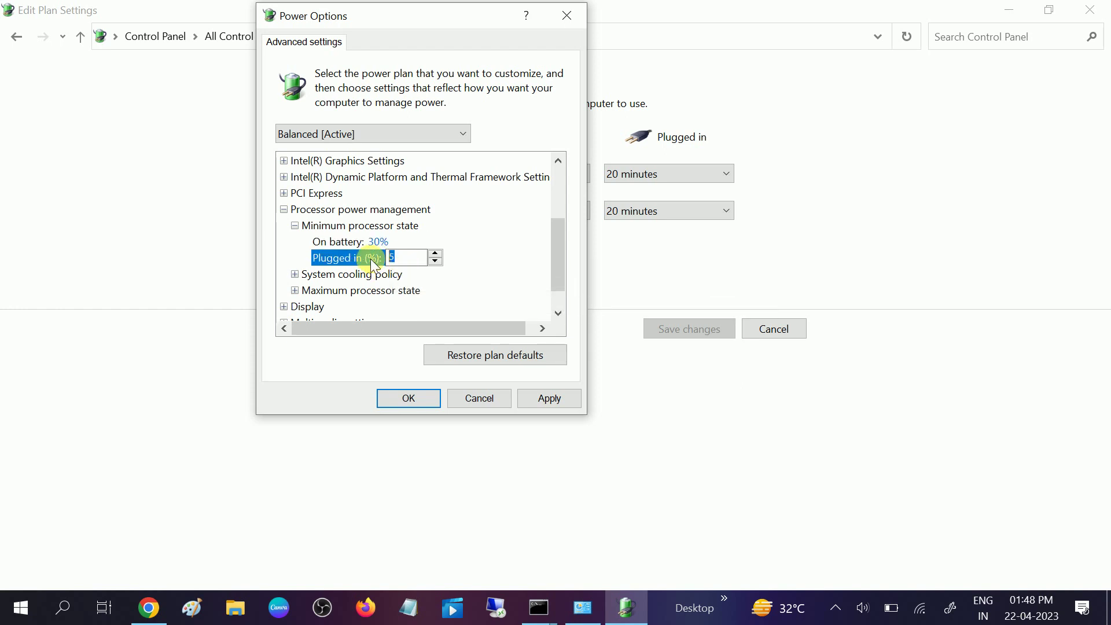
pyautogui.write('30')
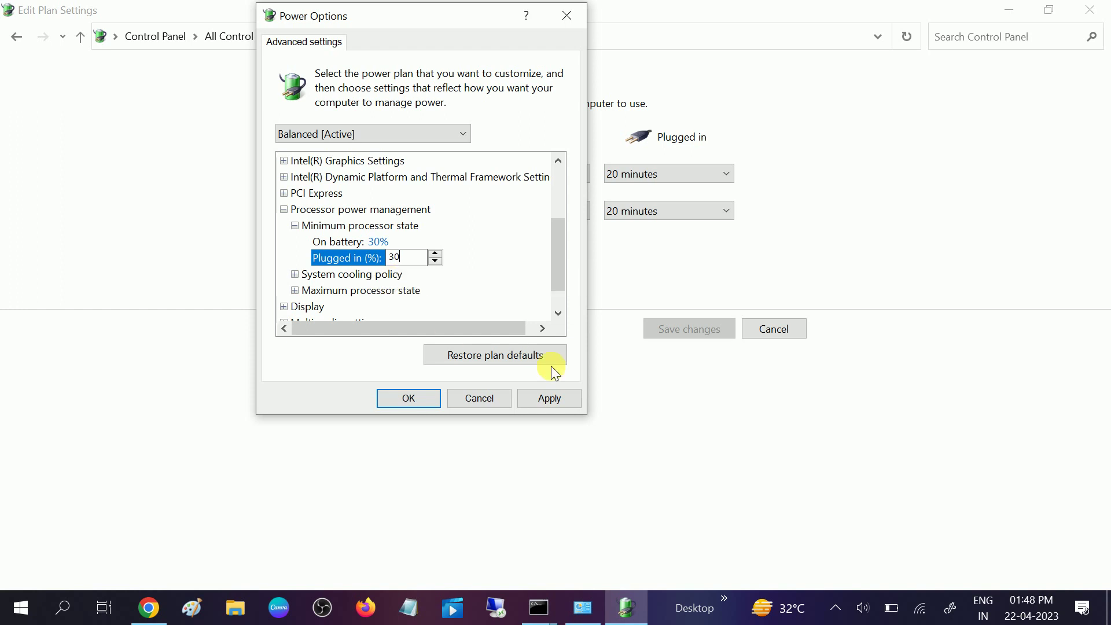
pyautogui.click(558, 404)
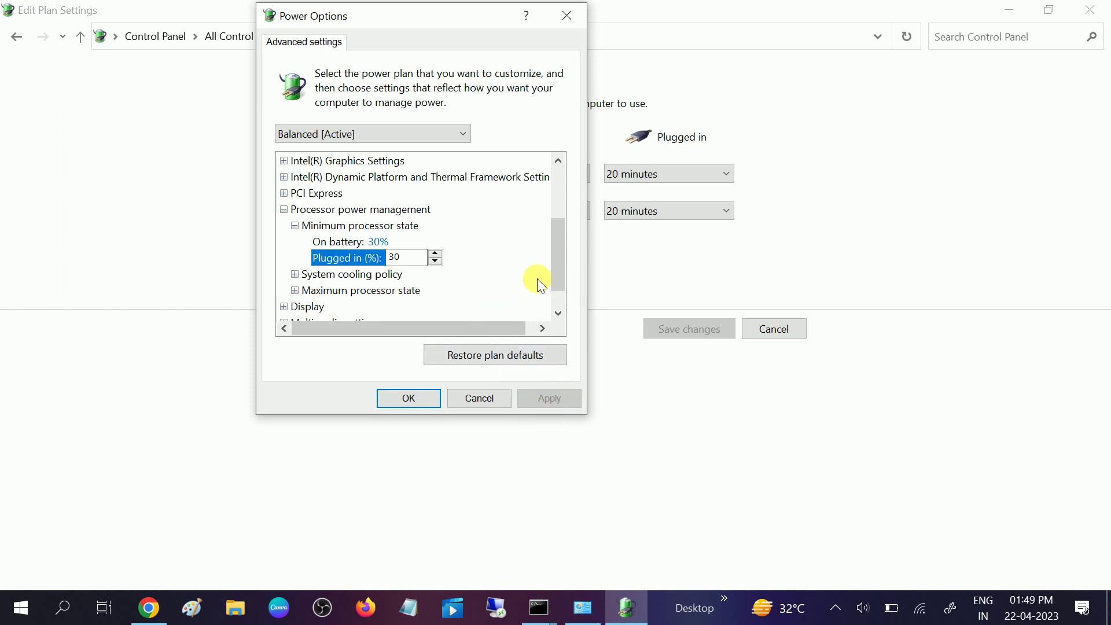
pyautogui.moveTo(560, 261); pyautogui.dragTo(551, 274)
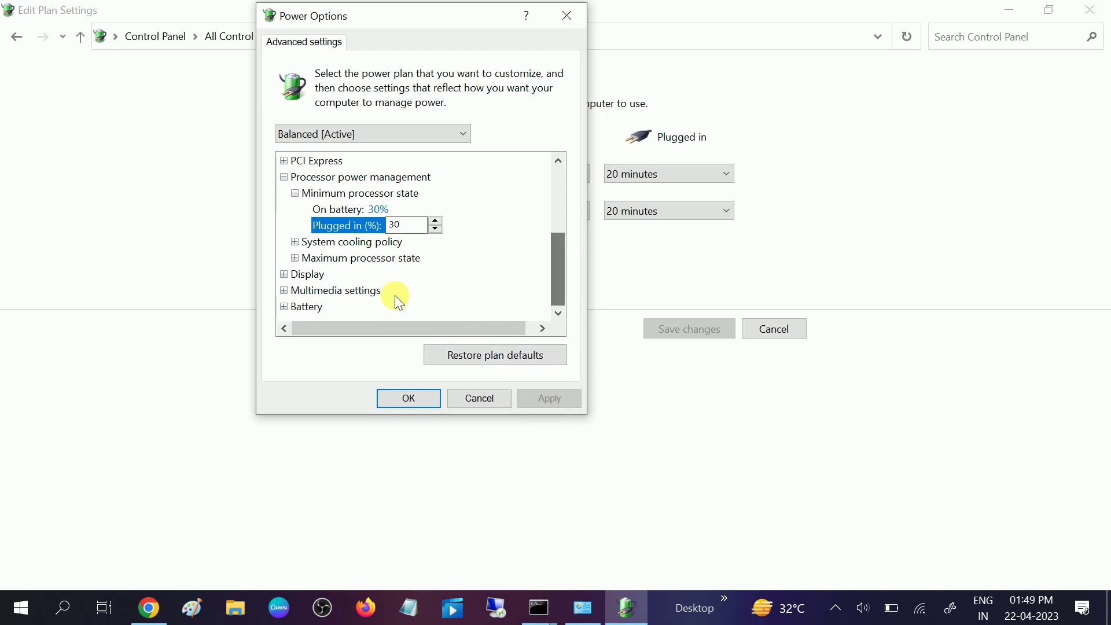
# Check maximum processor state is 100% both on battery and plugged in.
pyautogui.click(296, 259)
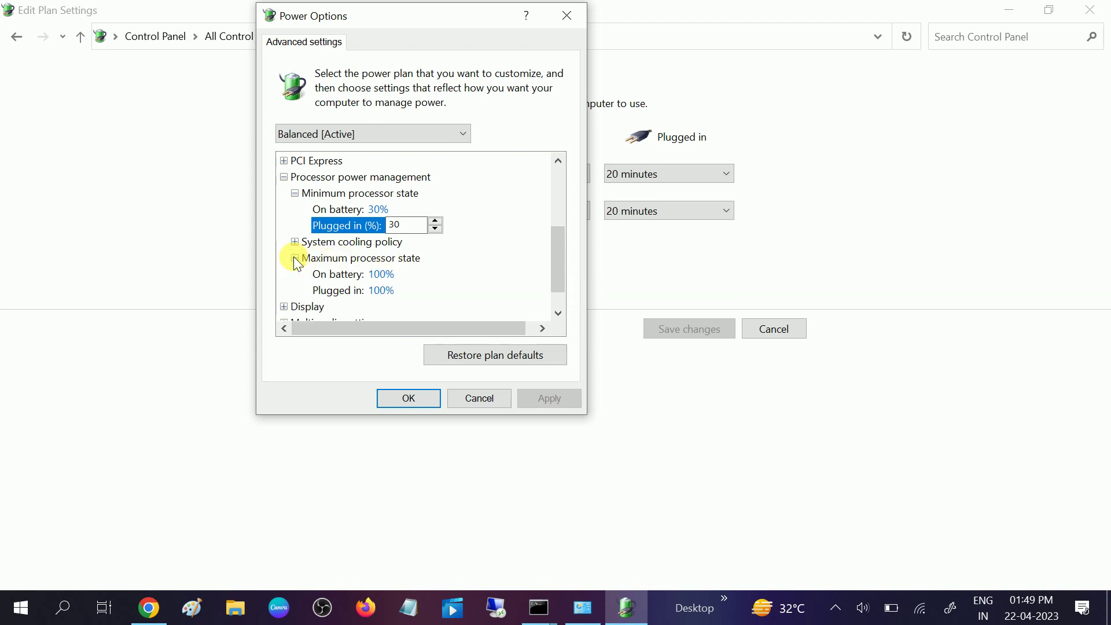
pyautogui.moveTo(559, 262); pyautogui.dragTo(551, 285)
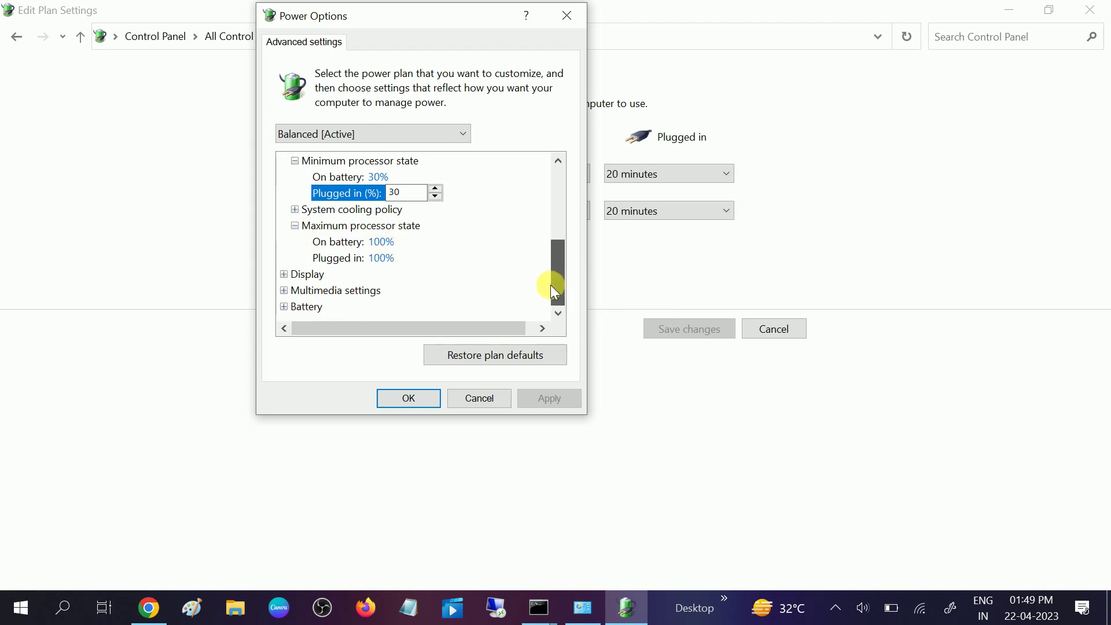
pyautogui.click(380, 242)
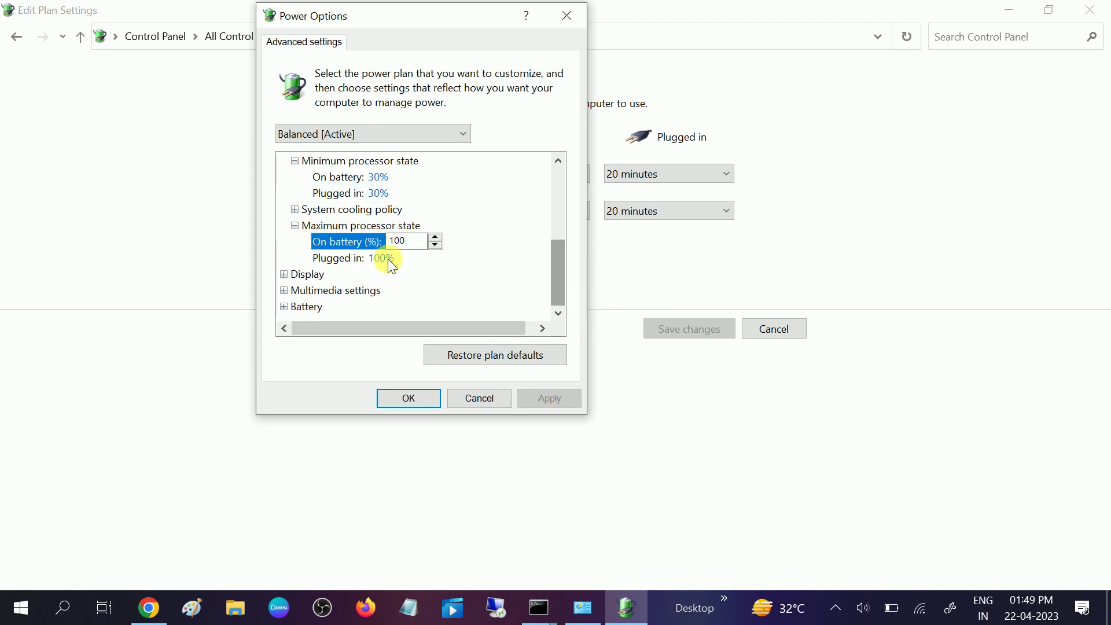
pyautogui.click(386, 258)
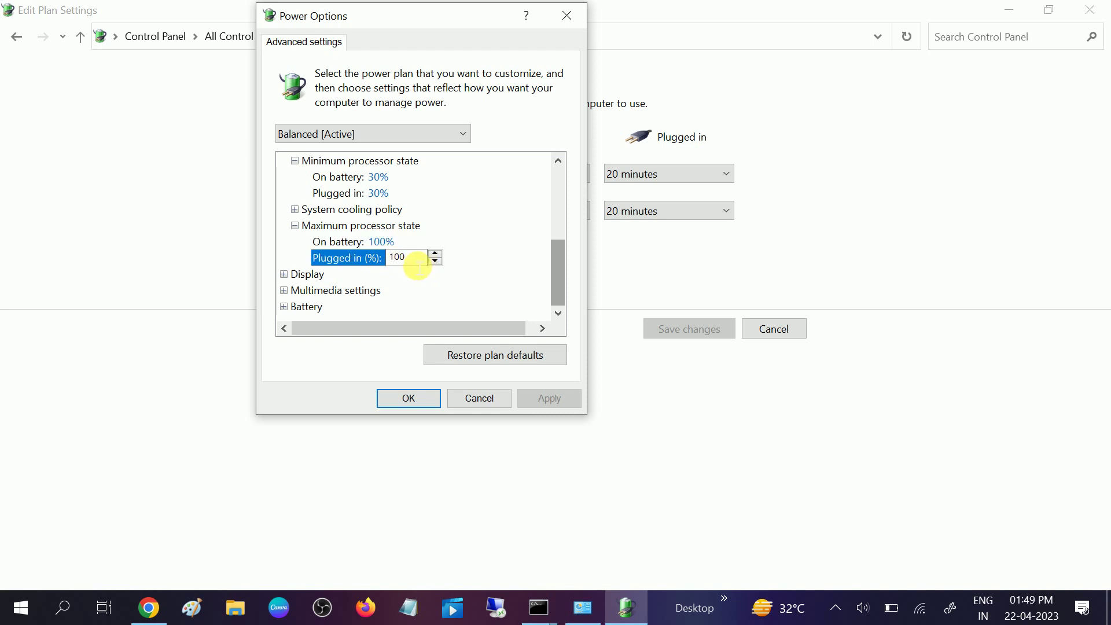
# Expand Display to review turn-off timeout (15/20 minutes), then expand Battery settings.
pyautogui.click(283, 274)
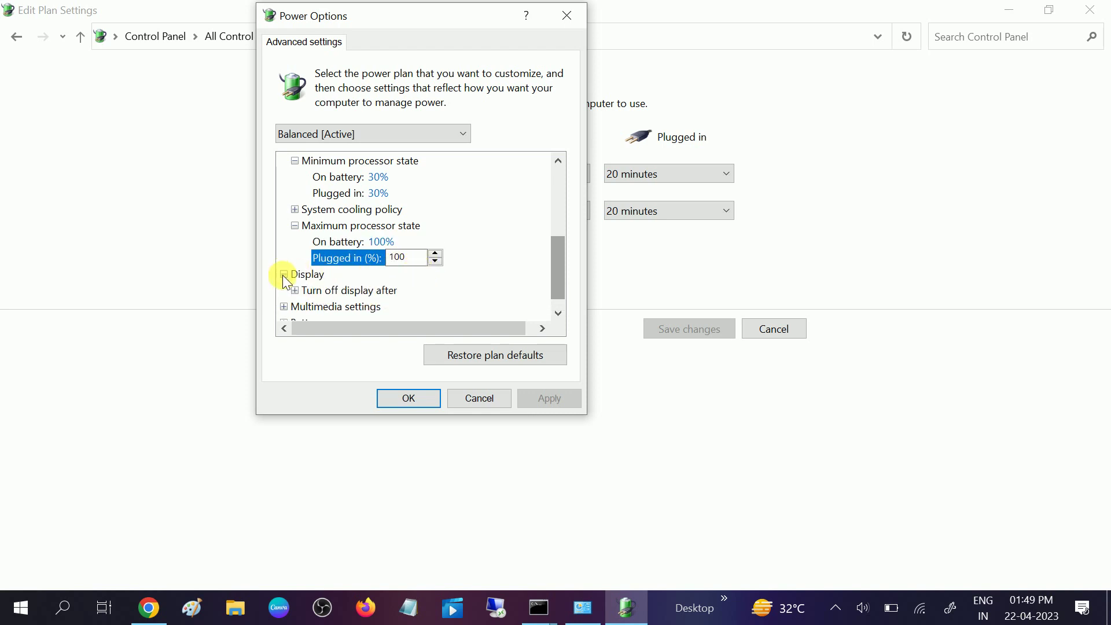
pyautogui.moveTo(553, 248); pyautogui.dragTo(555, 265)
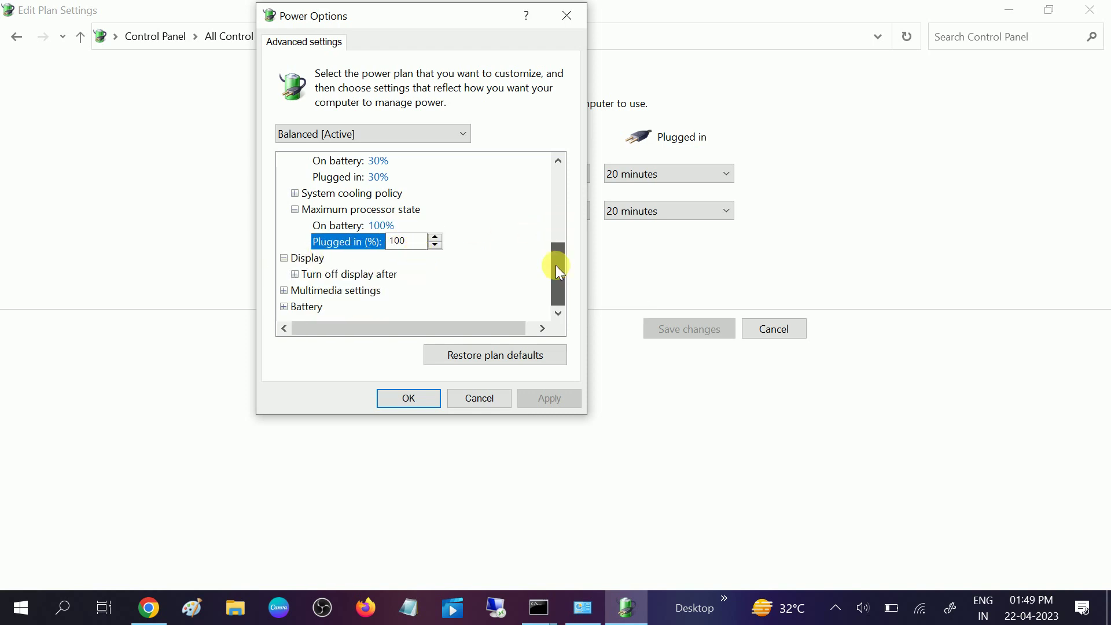
pyautogui.click(295, 274)
pyautogui.moveTo(312, 291)
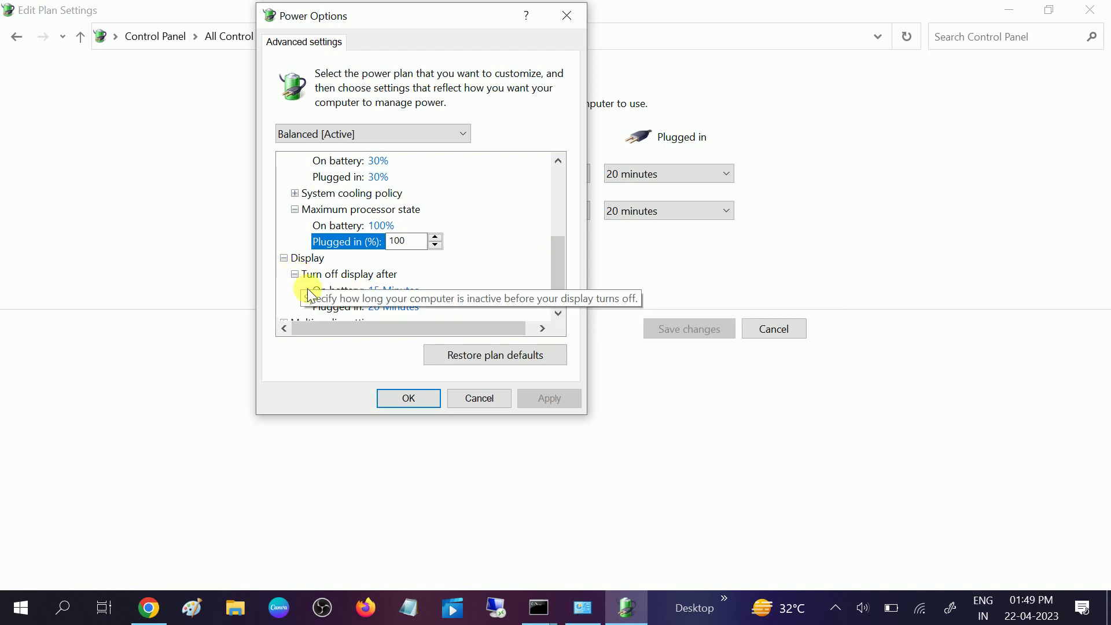
pyautogui.scroll(-1, 374, 318)
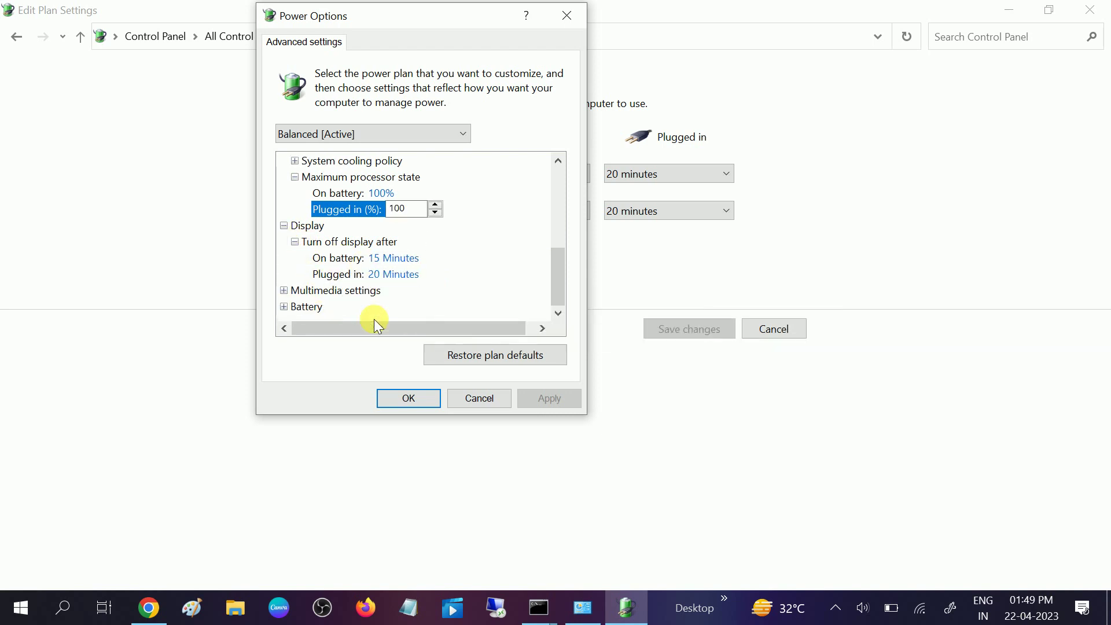
pyautogui.click(288, 307)
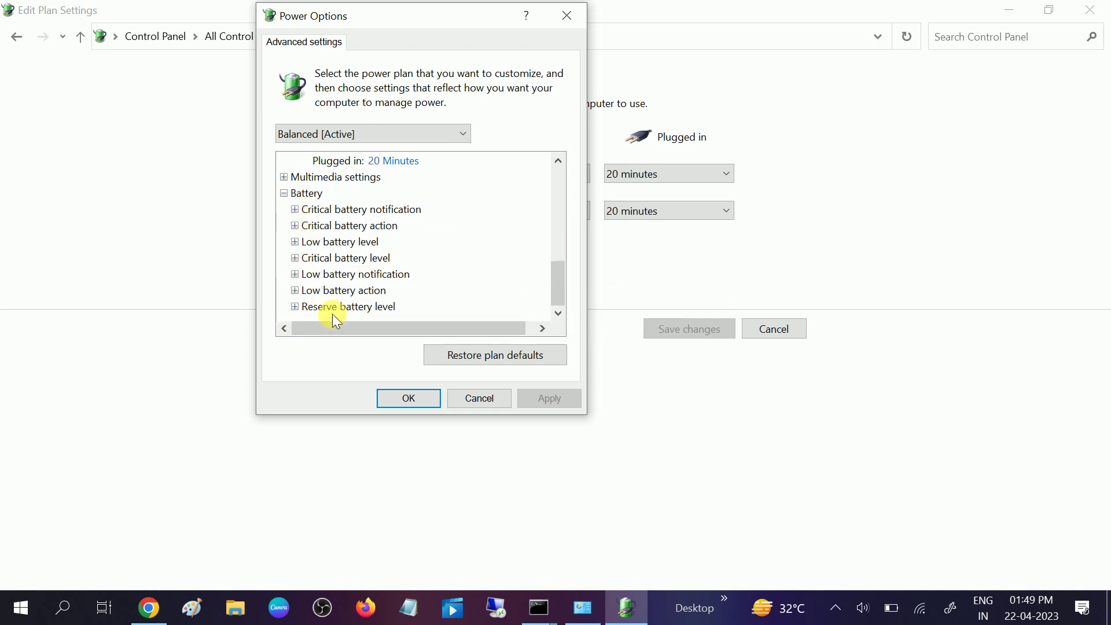
# Confirm Power Options with OK, close Edit Plan Settings, and refresh the desktop.
pyautogui.click(412, 400)
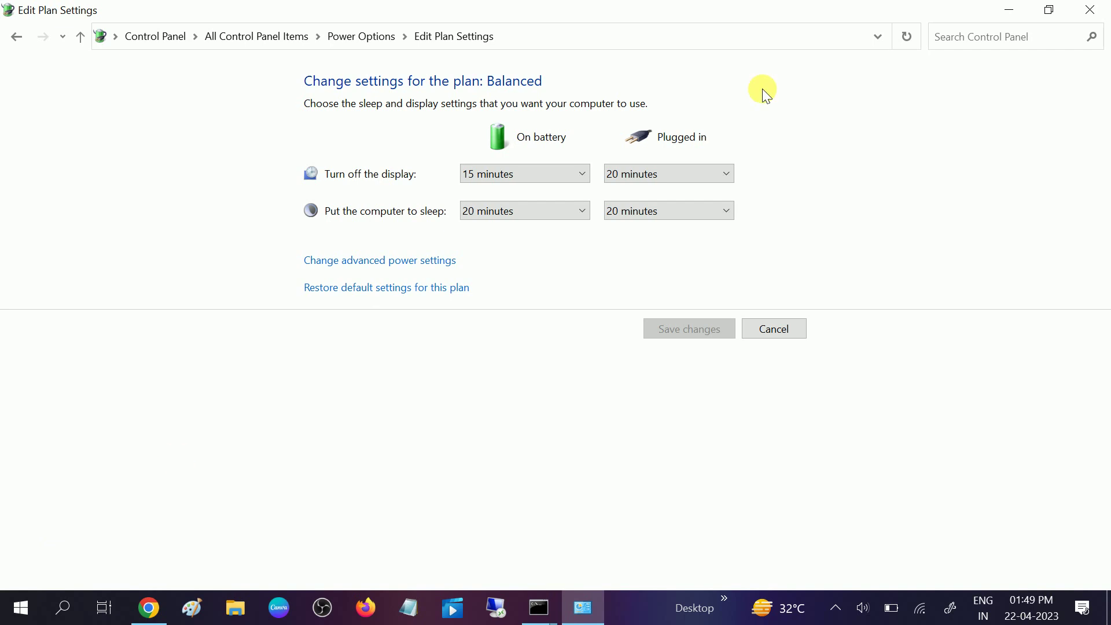
pyautogui.click(1091, 10)
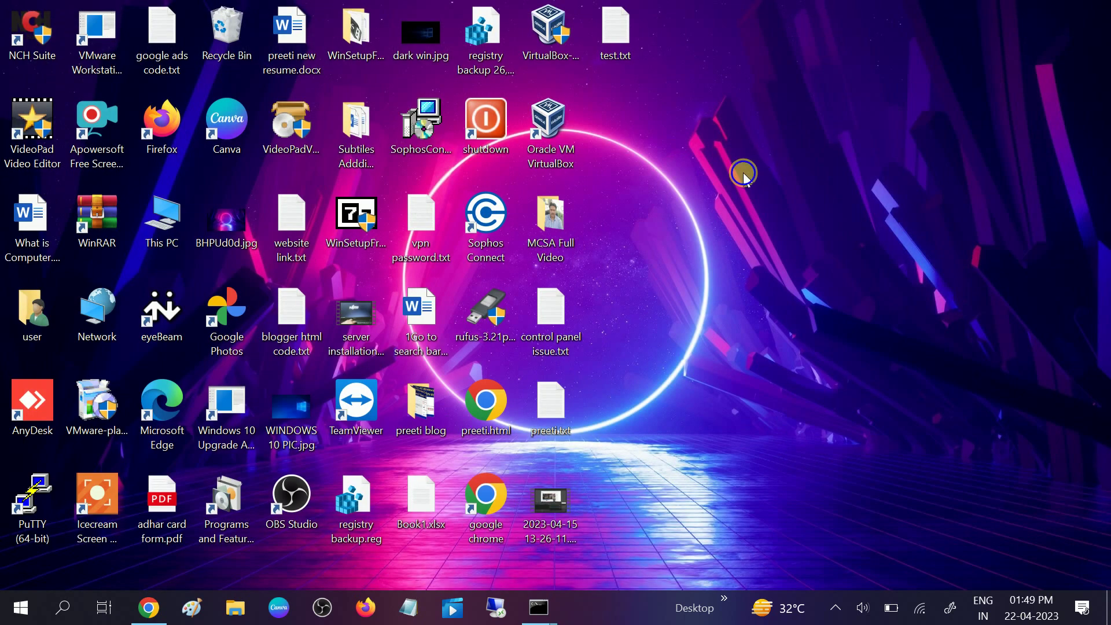
pyautogui.rightClick(743, 173)
pyautogui.click(775, 222)
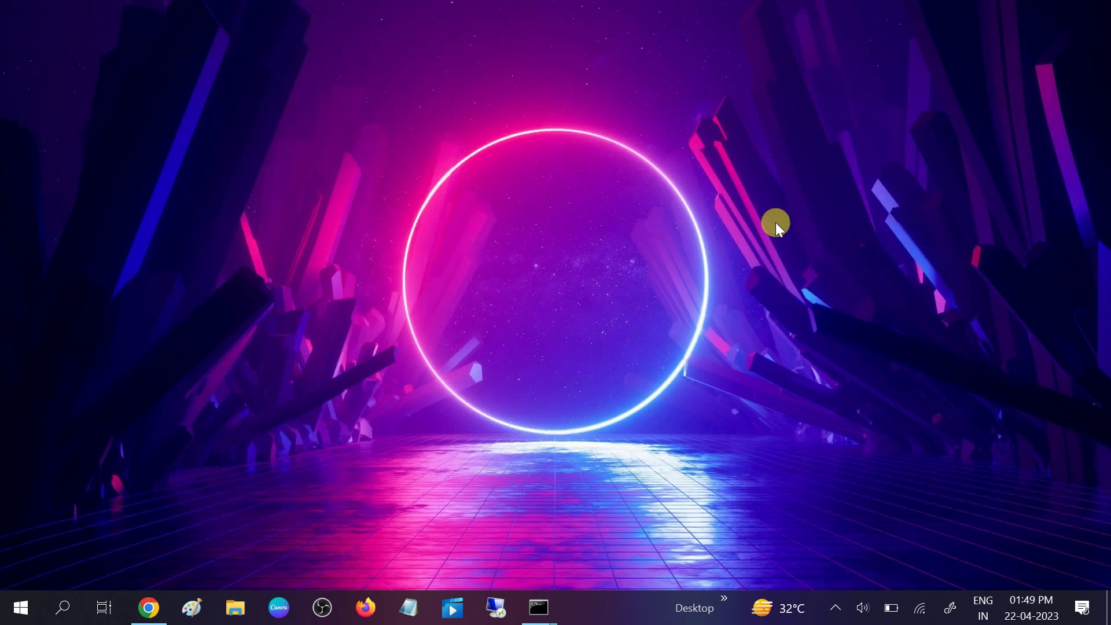